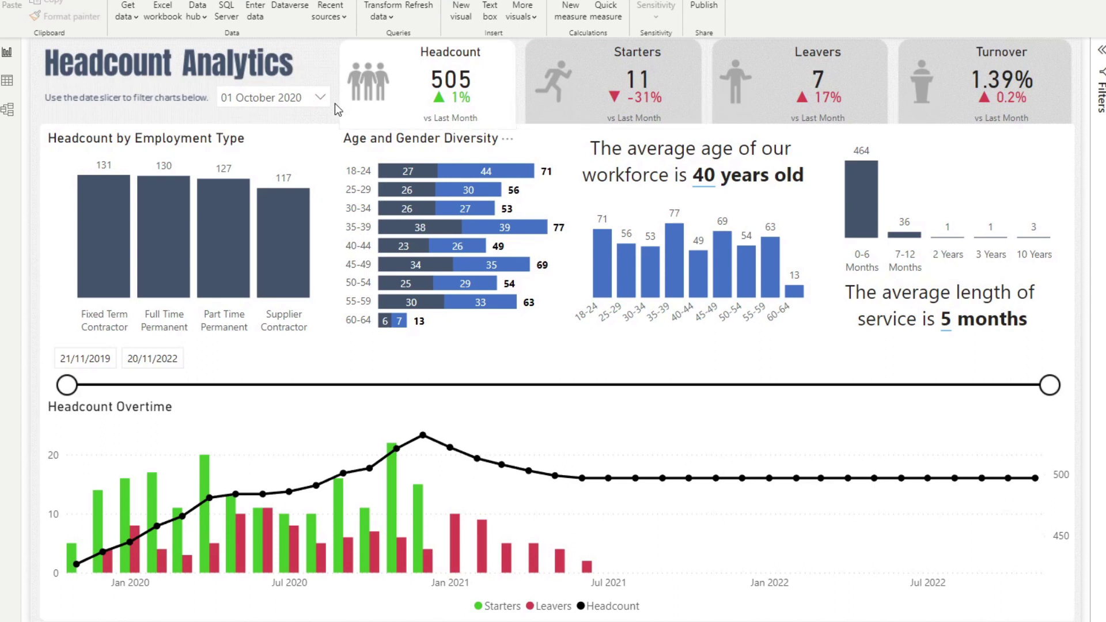
- Filter the Headcount Analytics page to 01 November 2020 with the month slicer
{"action": "left_click", "coordinate": [319, 98]}
{"action": "scroll", "coordinate": [294, 173], "scroll_direction": "down", "scroll_amount": 6}
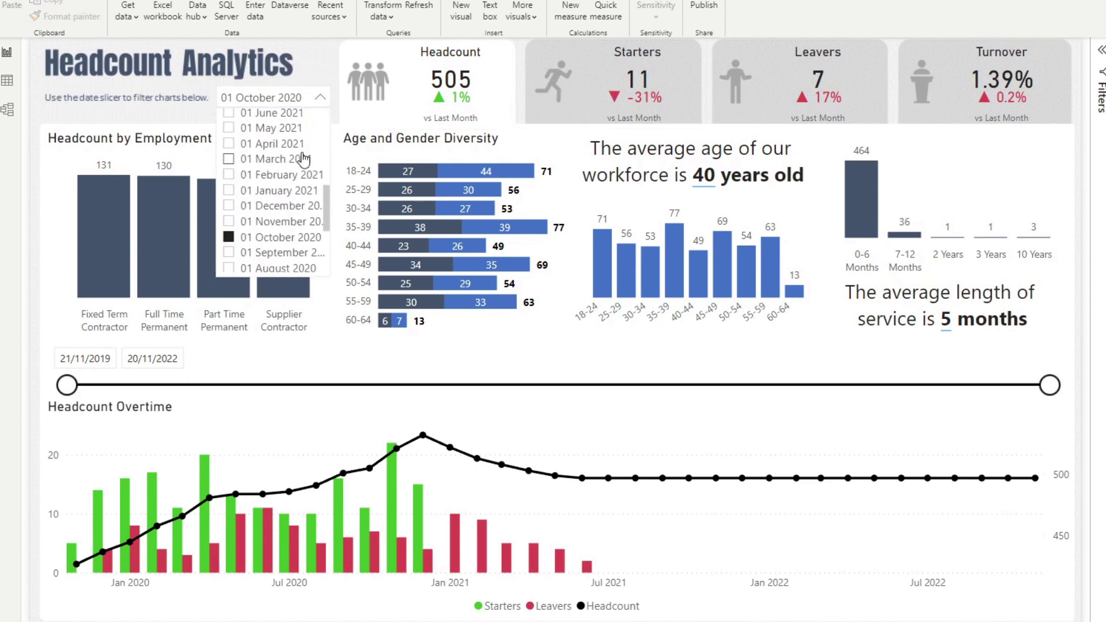
{"action": "left_click", "coordinate": [287, 221]}
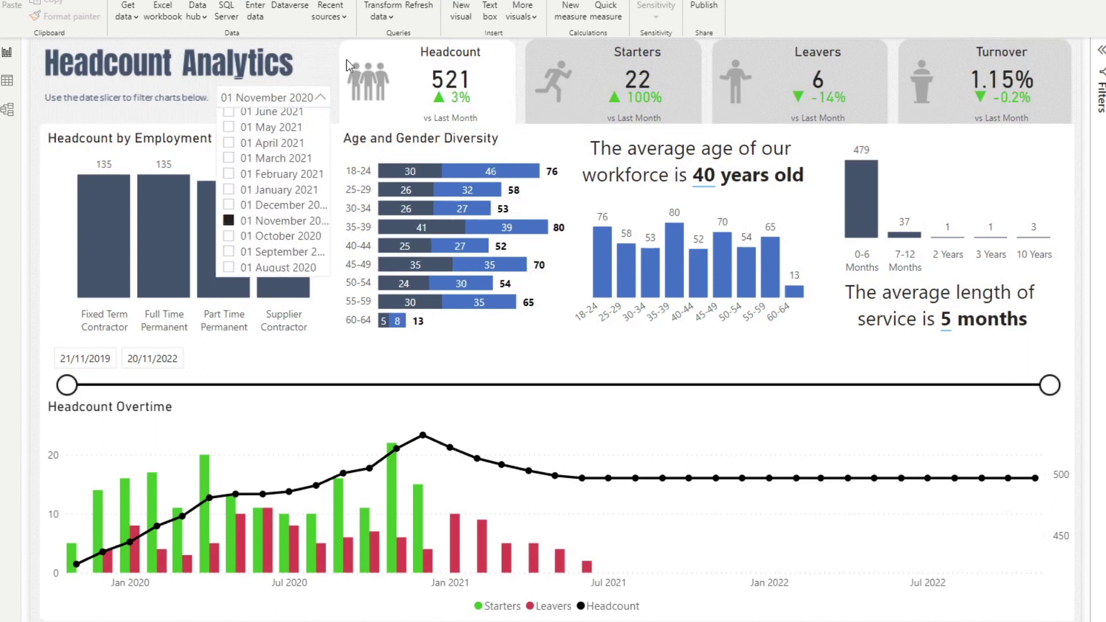
{"action": "left_click", "coordinate": [316, 48]}
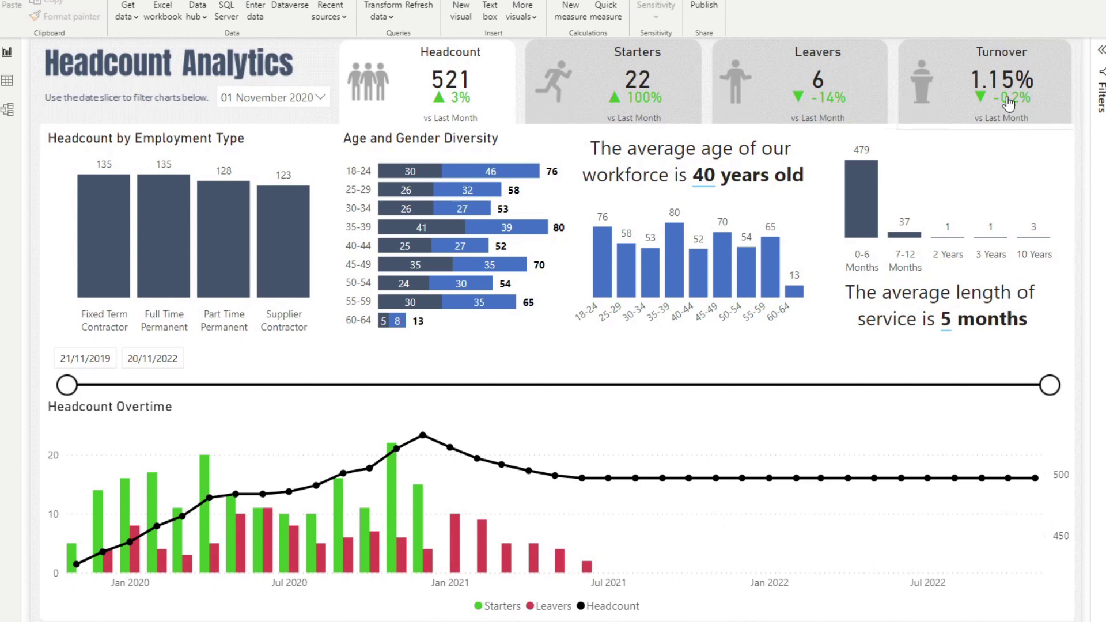
- Look through the Starters, Leavers and Turnover report pages and return to the Headcount page
{"action": "left_click", "coordinate": [637, 76], "text": "ctrl"}
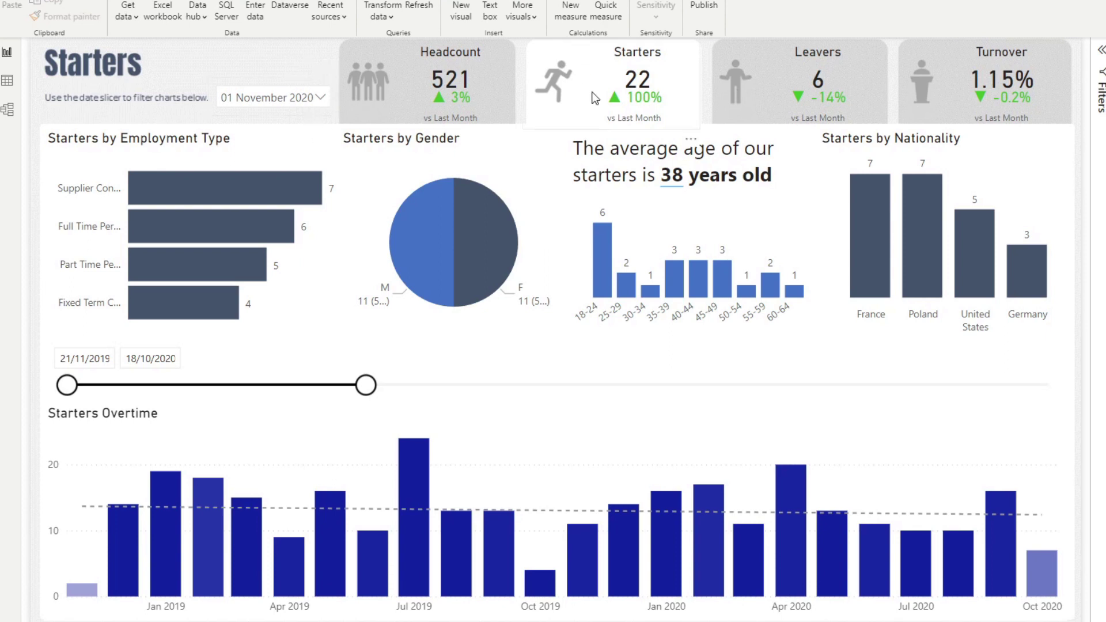
{"action": "left_click", "coordinate": [858, 73], "text": "ctrl"}
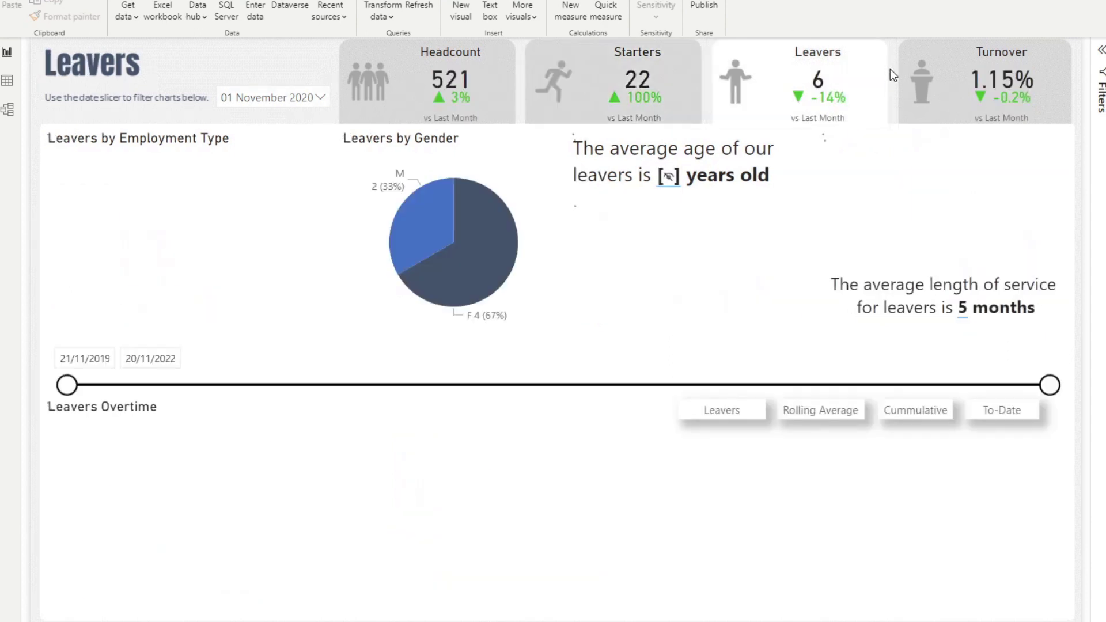
{"action": "left_click", "coordinate": [963, 81], "text": "ctrl"}
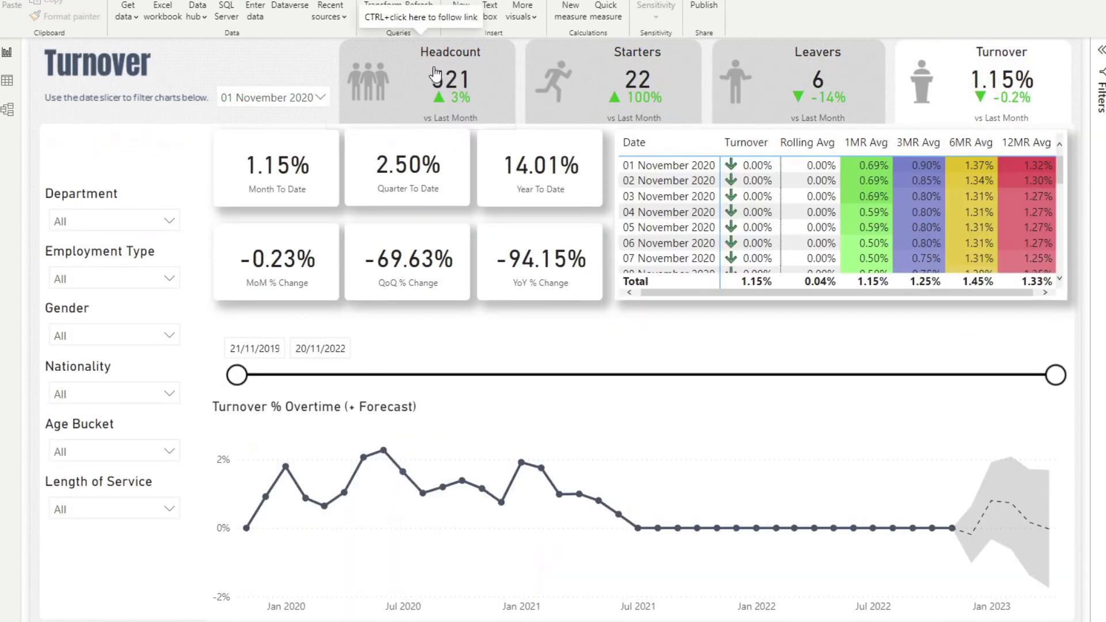
{"action": "left_click", "coordinate": [447, 74], "text": "ctrl"}
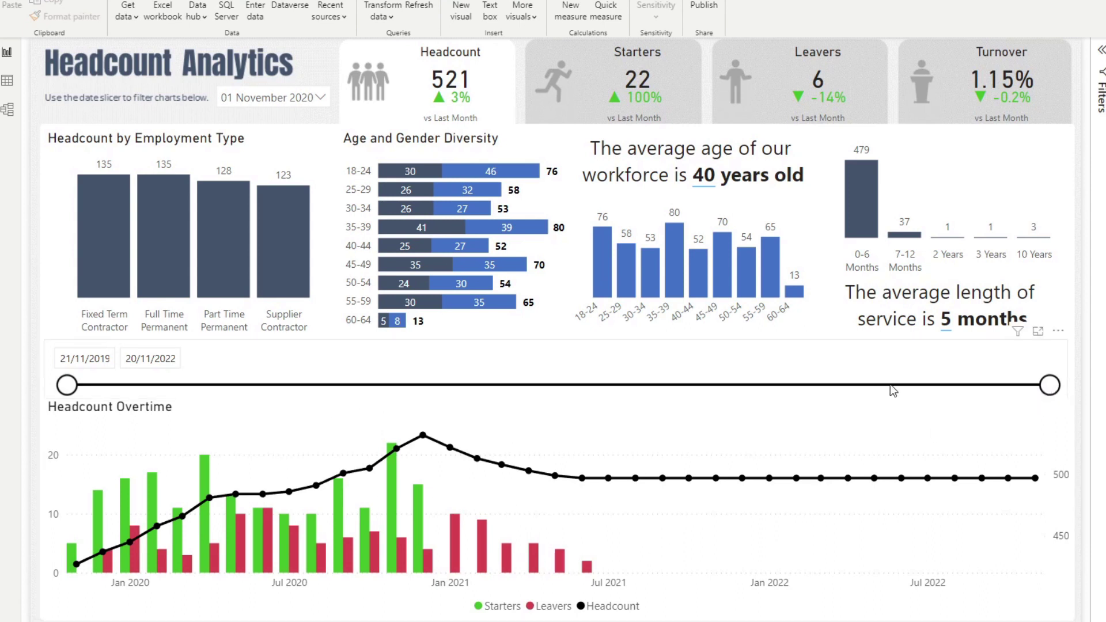
- Shorten the Headcount Overtime date range to end on 17/08/2020, and cross-filter the page by Full Time Permanent and clear it
{"action": "left_click_drag", "start_coordinate": [1049, 384], "coordinate": [313, 386]}
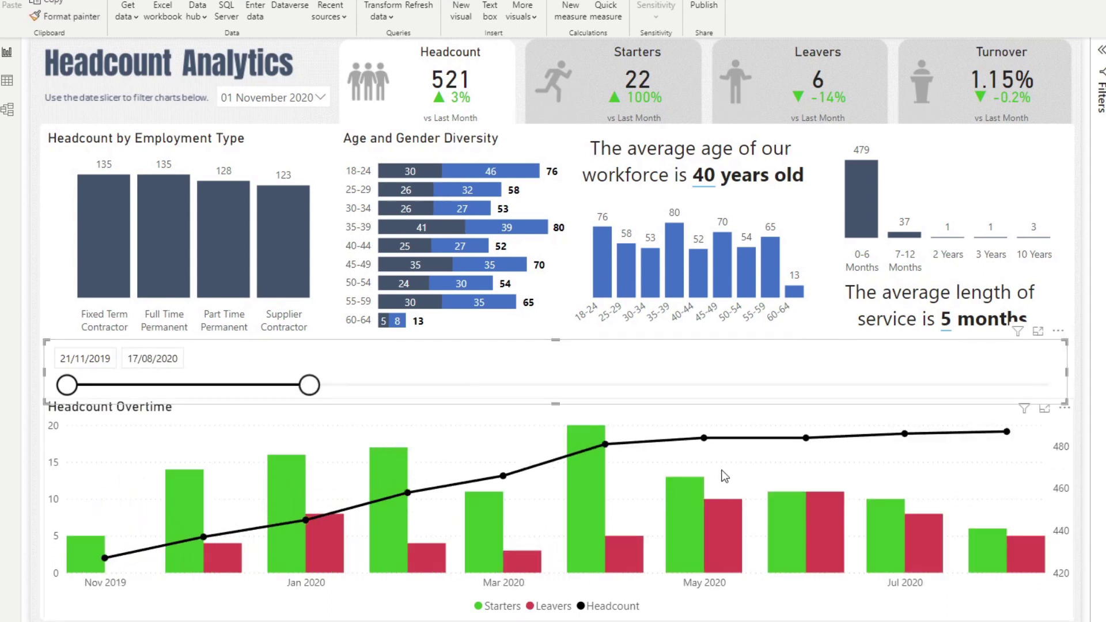
{"action": "left_click", "coordinate": [1080, 390]}
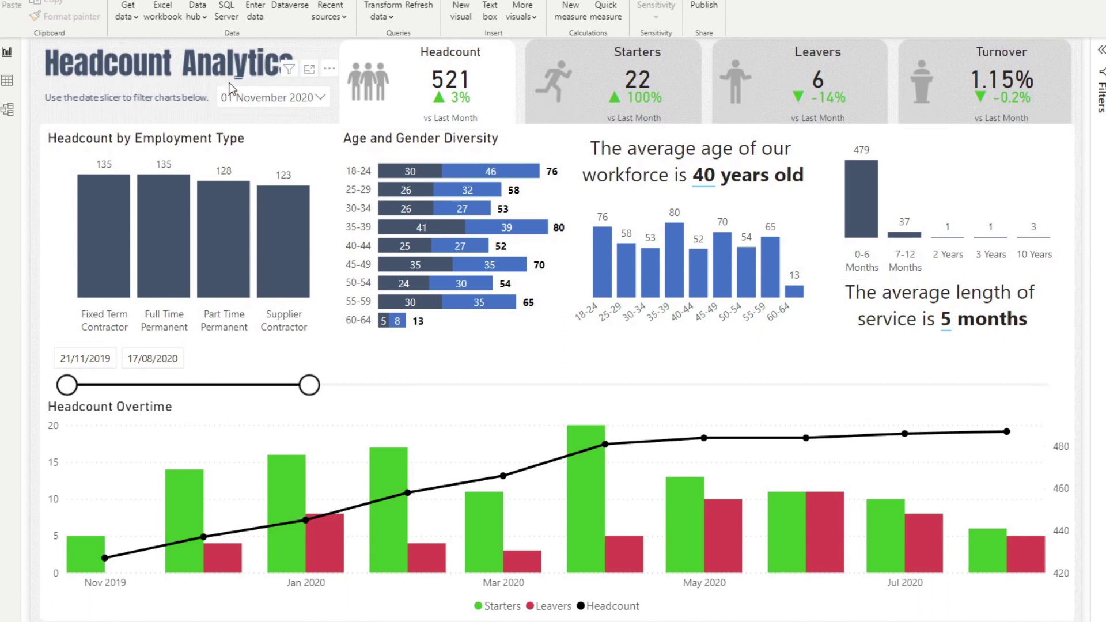
{"action": "left_click", "coordinate": [166, 322]}
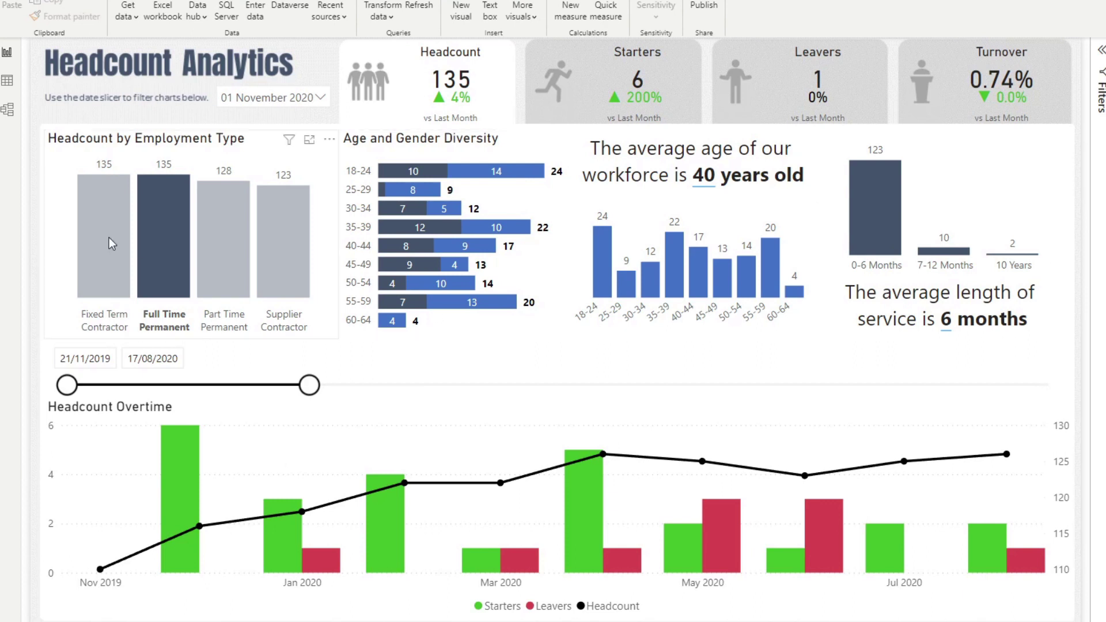
{"action": "left_click", "coordinate": [151, 240]}
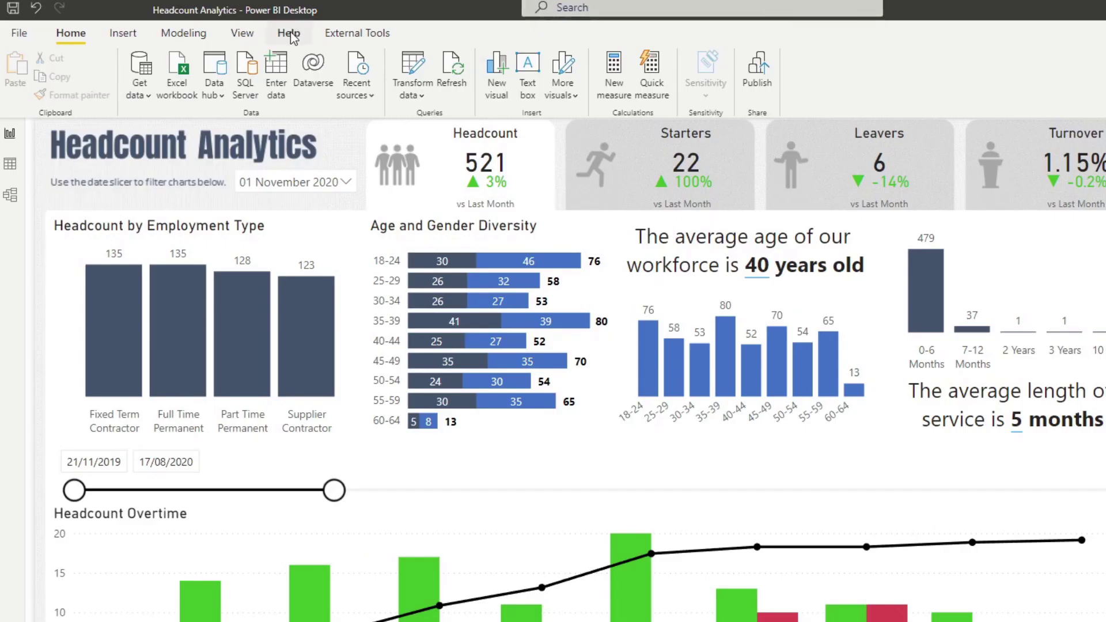
- Insert a rectangle shape and enlarge it to cover the whole Headcount report page
{"action": "left_click", "coordinate": [120, 35]}
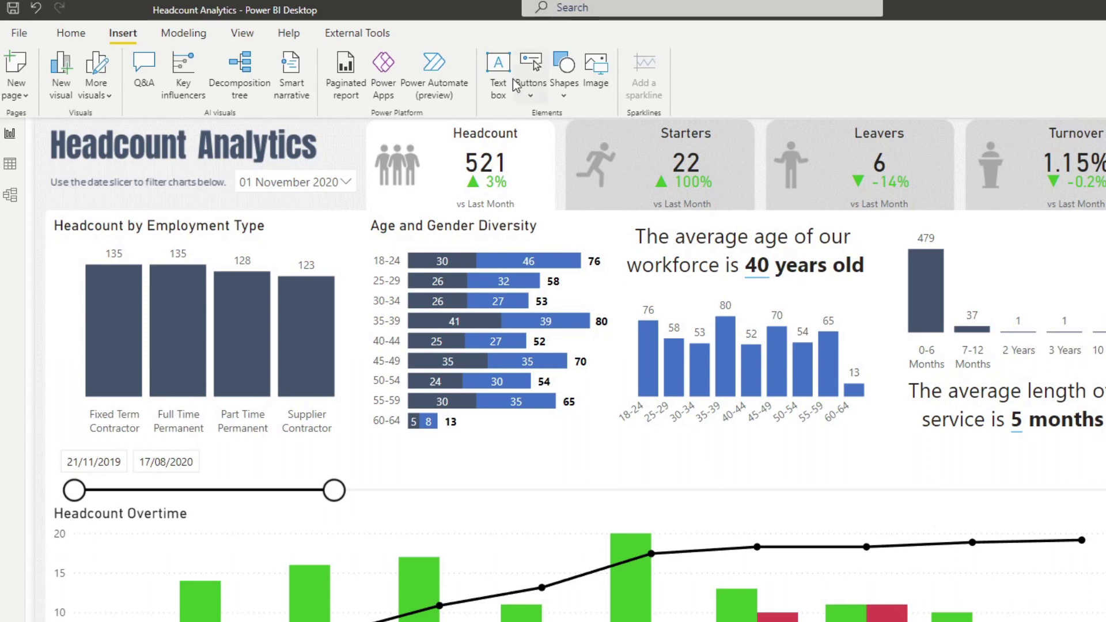
{"action": "left_click", "coordinate": [571, 86]}
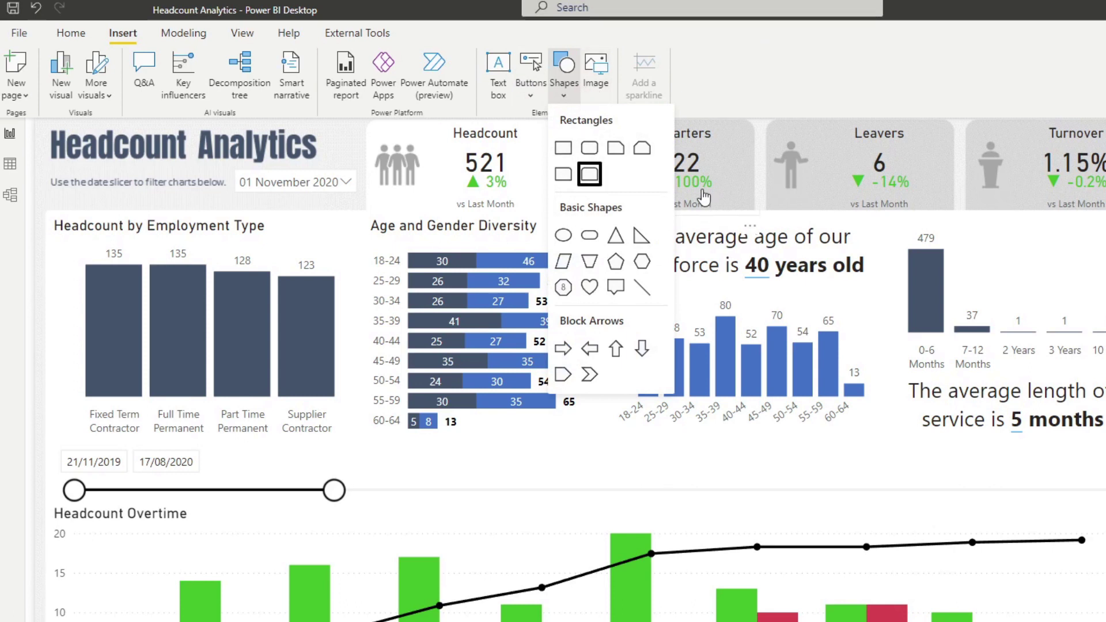
{"action": "left_click", "coordinate": [573, 87]}
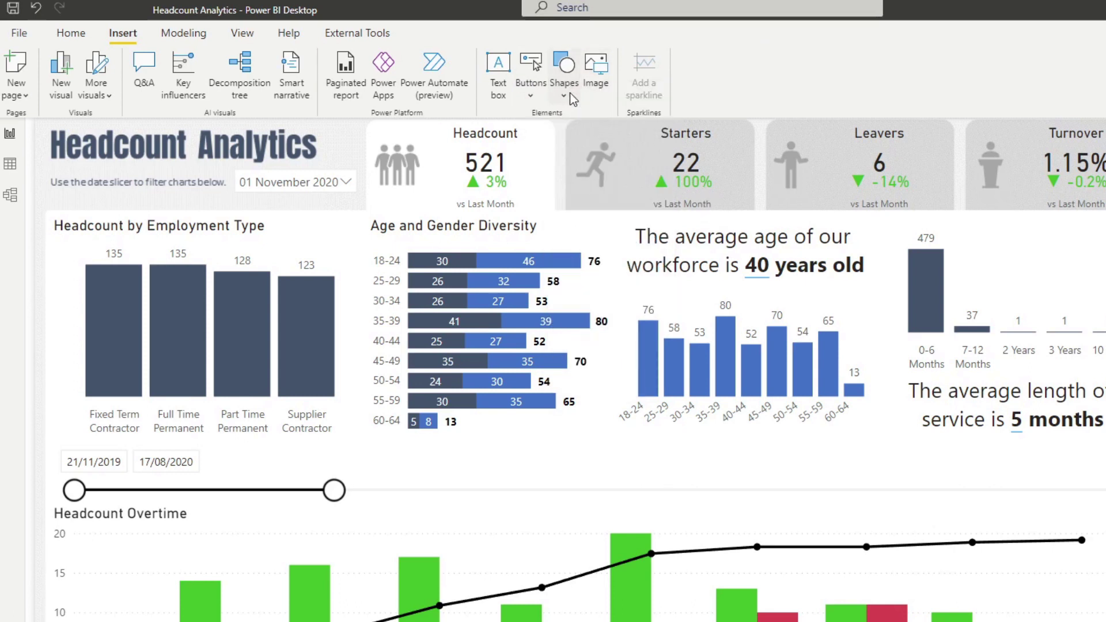
{"action": "left_click", "coordinate": [563, 83]}
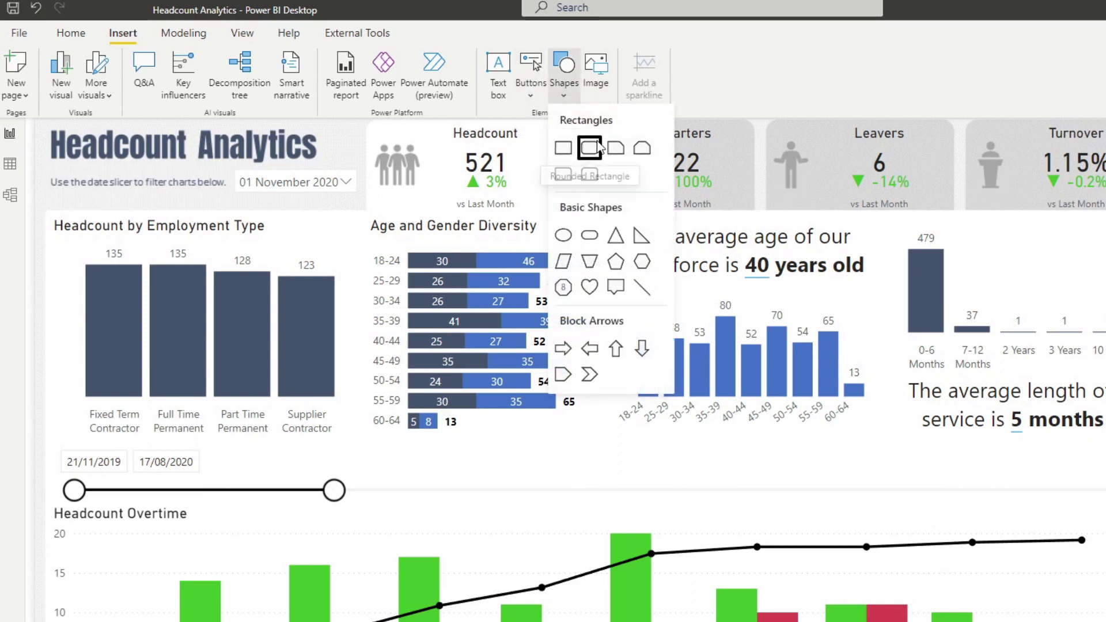
{"action": "left_click", "coordinate": [569, 155]}
{"action": "left_click_drag", "start_coordinate": [266, 354], "coordinate": [78, 249]}
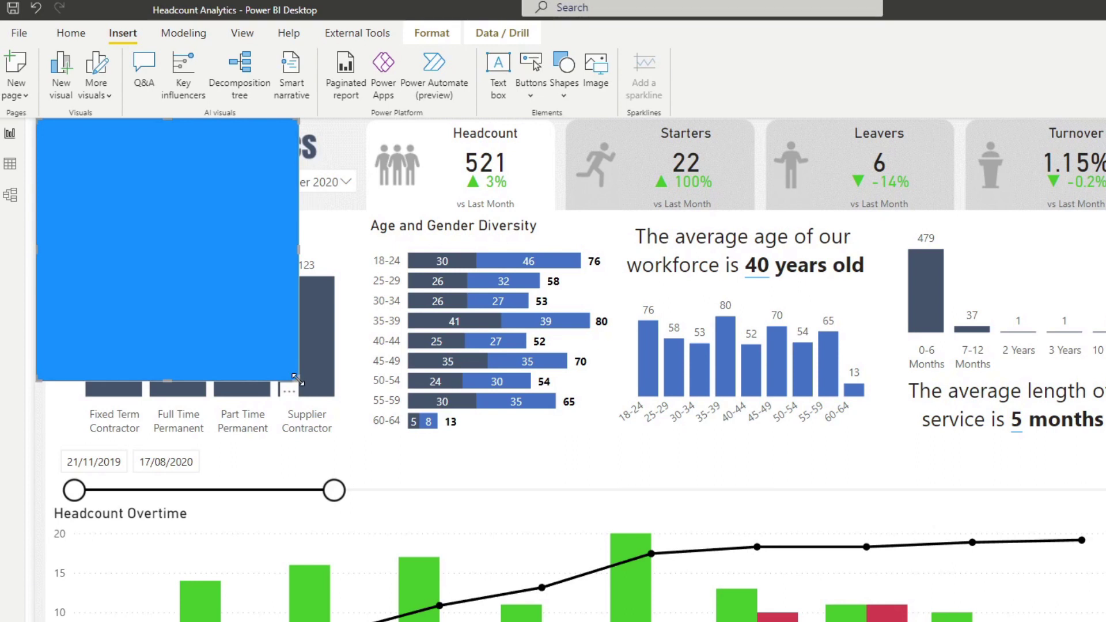
{"action": "left_click_drag", "start_coordinate": [298, 380], "coordinate": [1103, 619]}
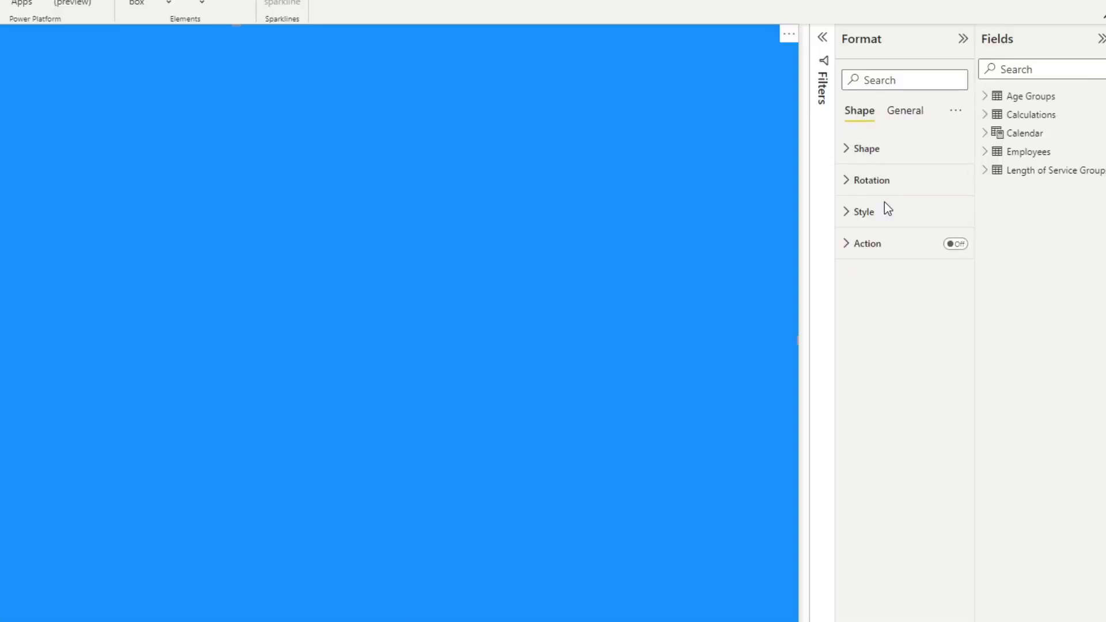
- Fill the page-covering rectangle with white and make the fill partly transparent so the report shows through
{"action": "left_click", "coordinate": [887, 209]}
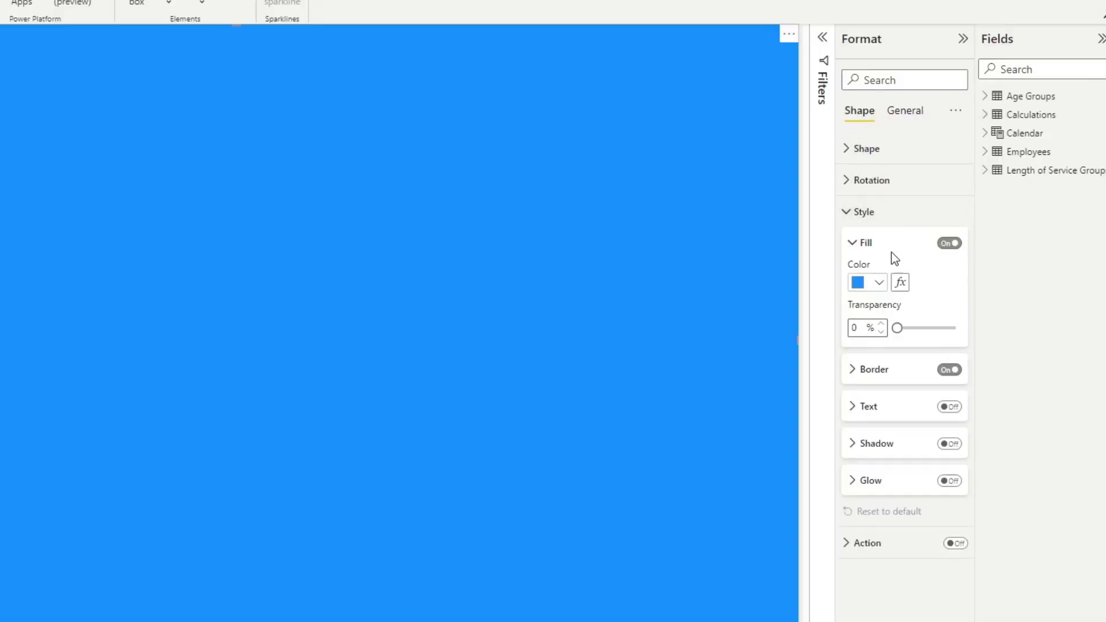
{"action": "left_click", "coordinate": [880, 286]}
{"action": "left_click", "coordinate": [866, 336]}
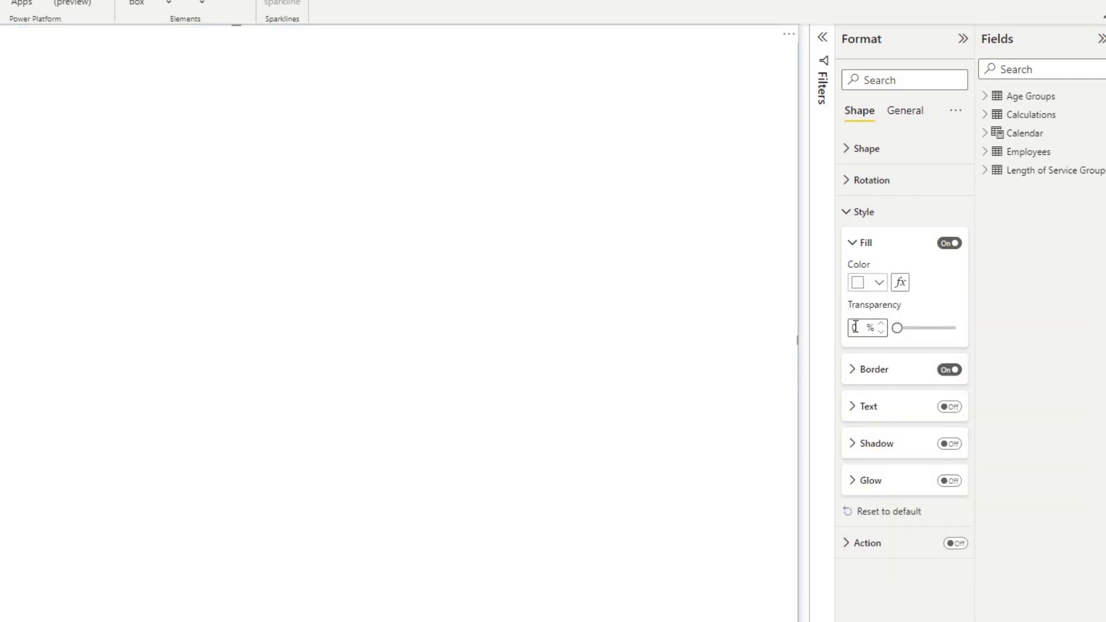
{"action": "type", "text": "3"}
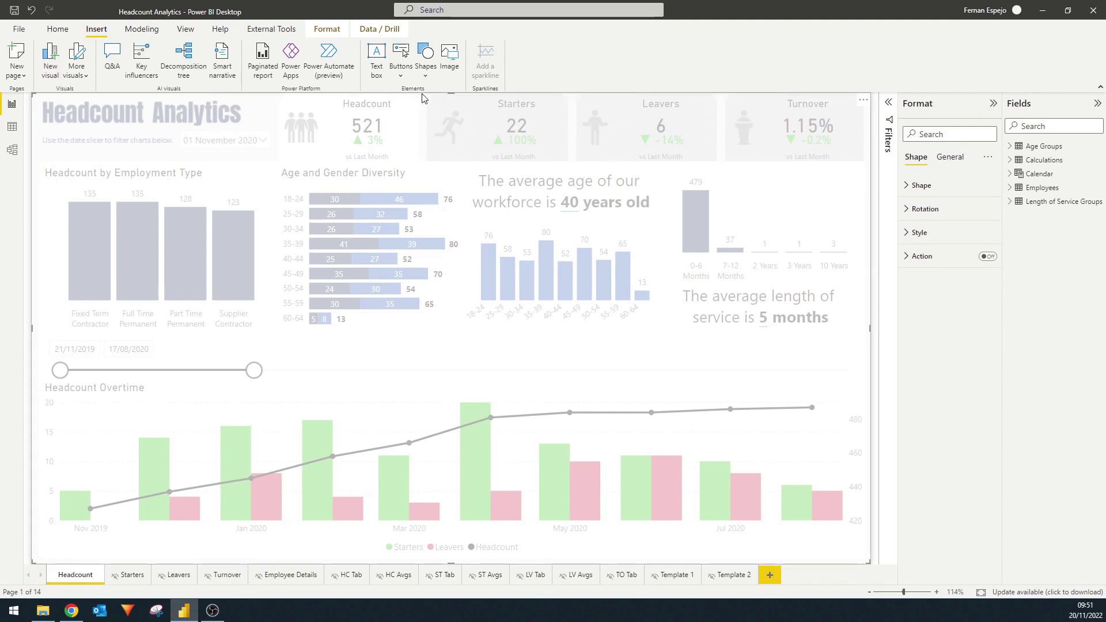
- Insert a text box reduced to a small rectangle near the KPI cards, with a visual border and no header icons
{"action": "left_click", "coordinate": [376, 57]}
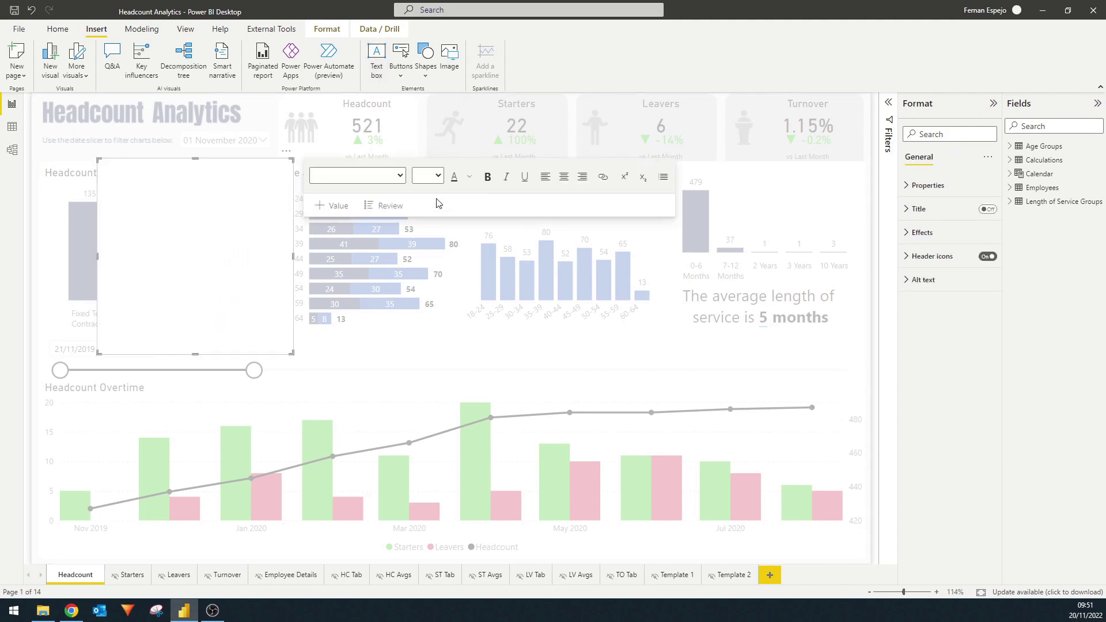
{"action": "left_click_drag", "start_coordinate": [243, 162], "coordinate": [562, 127]}
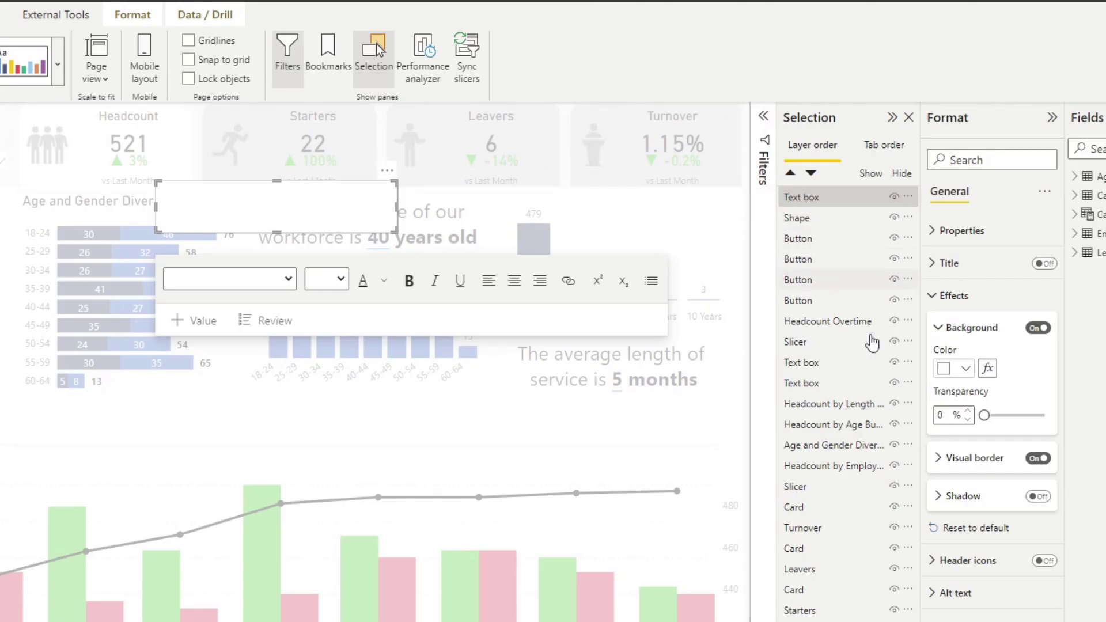
{"action": "left_click", "coordinate": [1052, 119]}
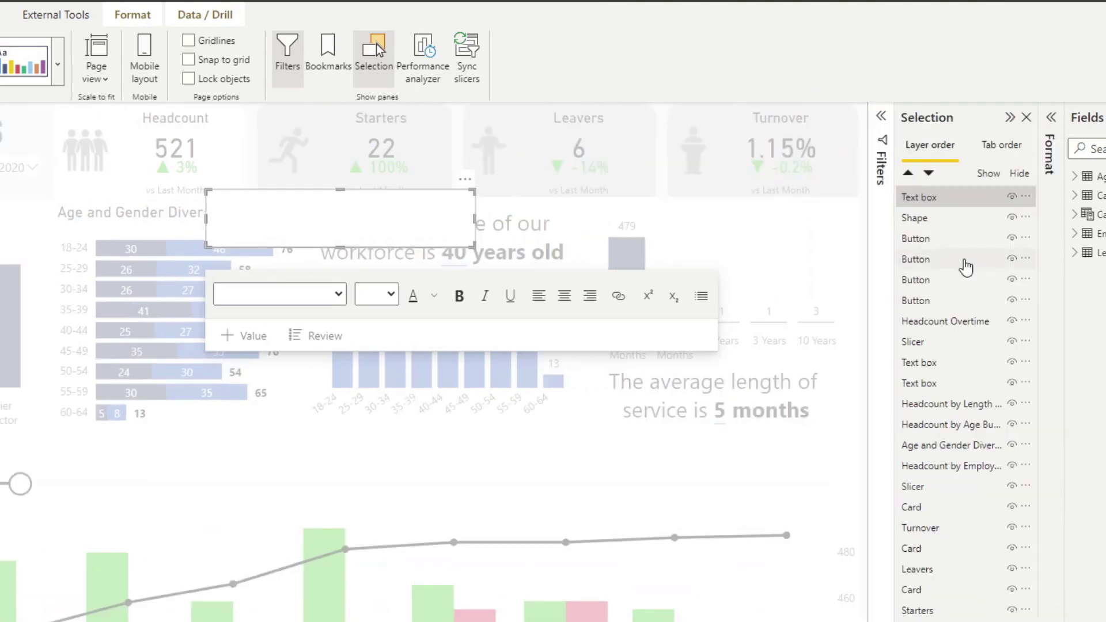
- Hide the overlay shape and move the empty text box onto the Starters and Leavers cards
{"action": "left_click", "coordinate": [960, 225]}
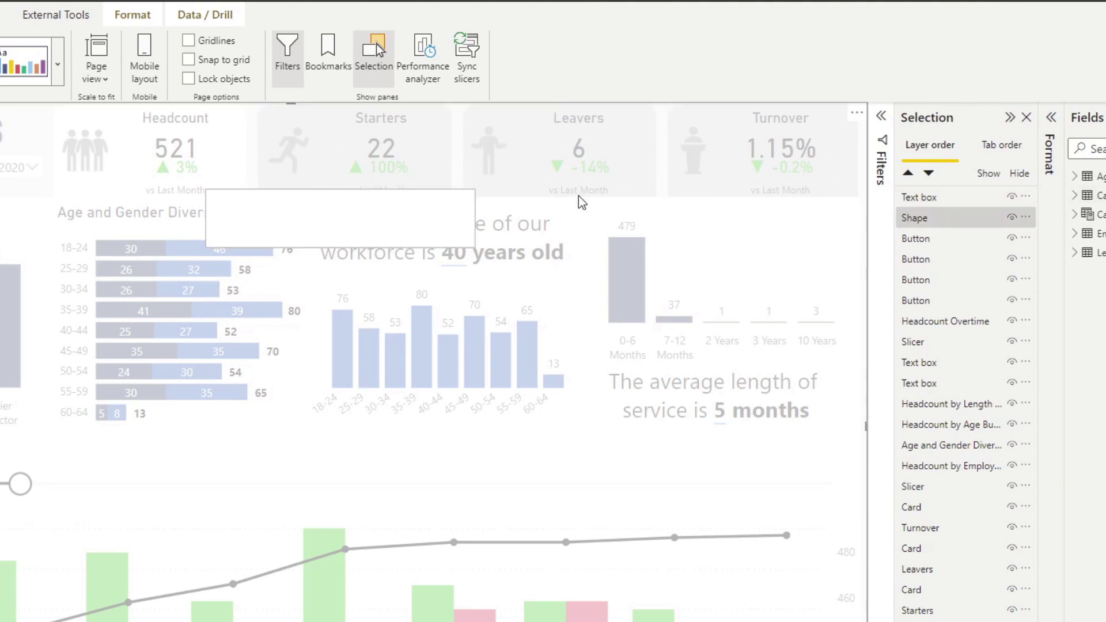
{"action": "left_click", "coordinate": [1010, 218]}
{"action": "left_click_drag", "start_coordinate": [387, 198], "coordinate": [433, 153]}
- Write "Use the navigation buttons to navigate between the pages." in the text box, bold and centred
{"action": "type", "text": "Use the navigation p"}
{"action": "type", "text": "ages to"}
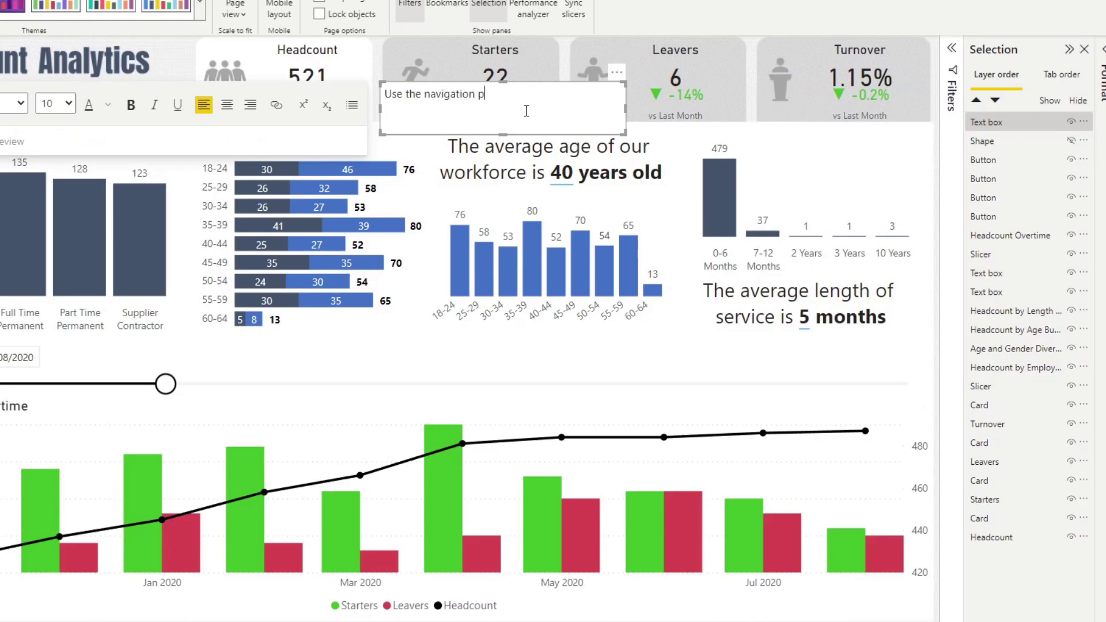
{"action": "key", "text": "BackSpace"}
{"action": "key", "text": "BackSpace"}
{"action": "key", "text": "BackSpace"}
{"action": "key", "text": "BackSpace"}
{"action": "key", "text": "BackSpace"}
{"action": "key", "text": "BackSpace"}
{"action": "key", "text": "BackSpace"}
{"action": "key", "text": "BackSpace"}
{"action": "type", "text": "buttons to navigate between the pages."}
{"action": "key", "text": "ctrl+a"}
{"action": "key", "text": "ctrl+b"}
{"action": "key", "text": "ctrl+e"}
- Place a copy of the text box below the month slicer reading "Use the date slicer to change the context of the report."
{"action": "left_click_drag", "start_coordinate": [559, 101], "coordinate": [277, 114]}
{"action": "key", "text": "ctrl+a"}
{"action": "type", "text": "Use the date slicer to change the context of the report"}
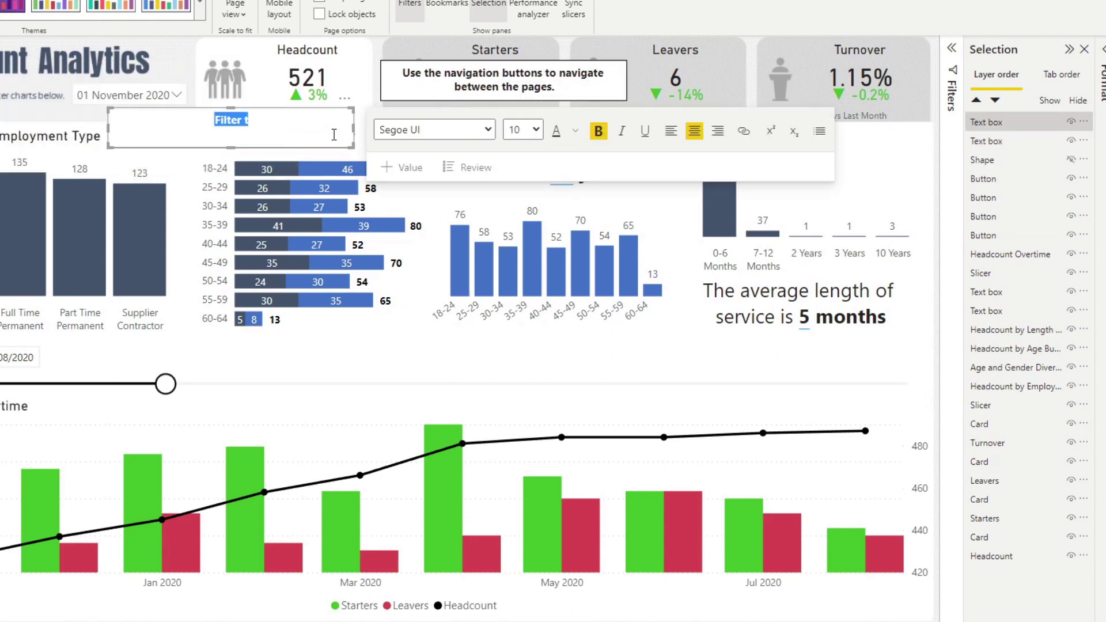
{"action": "type", "text": "."}
- Place another text box copy over the age and gender chart reading "Select any data point to cross-filter other visuals"
{"action": "key", "text": "ctrl+c"}
{"action": "key", "text": "ctrl+v"}
{"action": "left_click_drag", "start_coordinate": [334, 134], "coordinate": [406, 252]}
{"action": "key", "text": "ctrl+a"}
{"action": "type", "text": "Select any data point to drilldown a"}
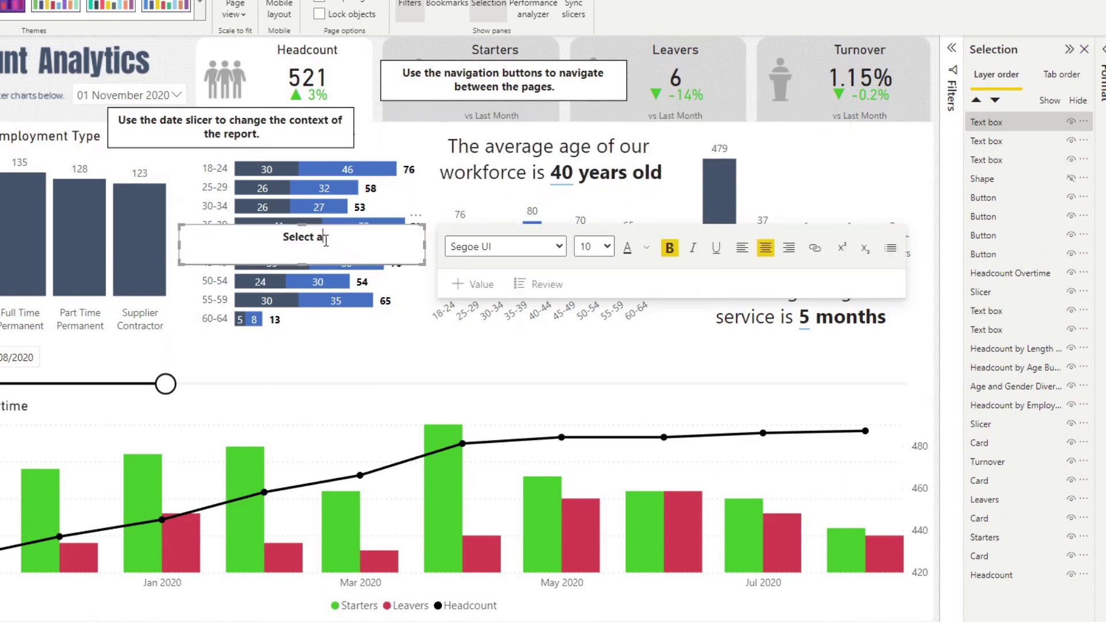
{"action": "key", "text": "BackSpace"}
{"action": "key", "text": "BackSpace"}
{"action": "key", "text": "BackSpace"}
{"action": "key", "text": "BackSpace"}
{"action": "key", "text": "BackSpace"}
{"action": "key", "text": "BackSpace"}
{"action": "key", "text": "BackSpace"}
{"action": "key", "text": "BackSpace"}
{"action": "key", "text": "BackSpace"}
{"action": "key", "text": "BackSpace"}
{"action": "key", "text": "BackSpace"}
{"action": "type", "text": "cross-filter other visuals"}
- Place another text box copy beside the date range slider reading "Adjust slider to affect the headcount overtime chart"
{"action": "key", "text": "ctrl+c"}
{"action": "key", "text": "ctrl+v"}
{"action": "left_click_drag", "start_coordinate": [368, 245], "coordinate": [399, 383]}
{"action": "key", "text": "ctrl+a"}
{"action": "type", "text": "Adjust slider to affect the headcount "}
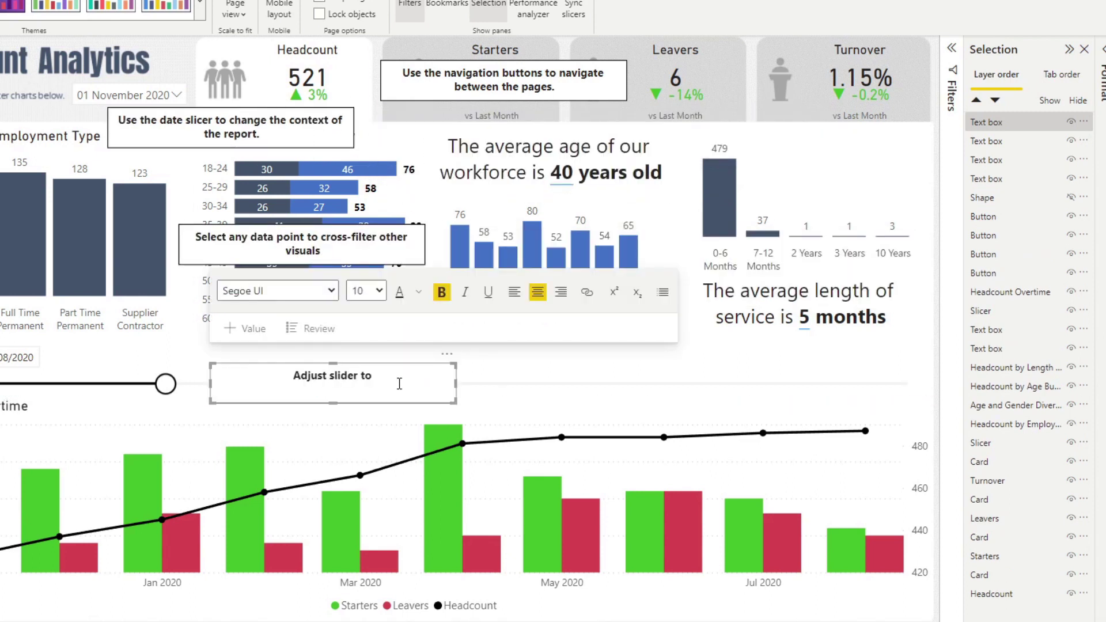
{"action": "type", "text": "overtime chart"}
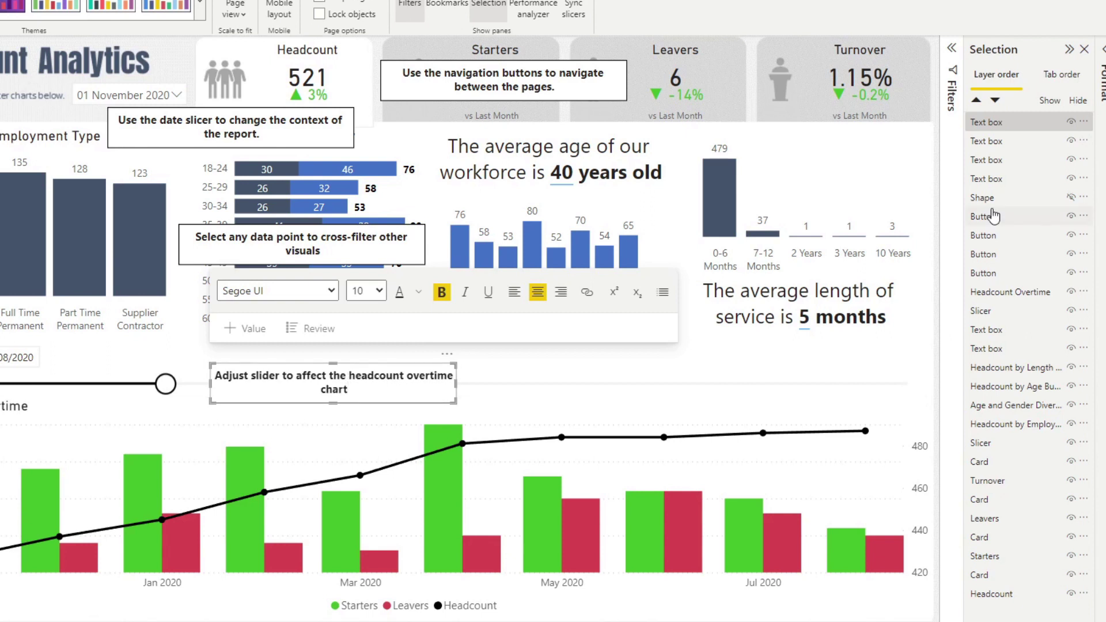
- Show the hidden overlay shape again behind the instruction text boxes
{"action": "left_click", "coordinate": [938, 124]}
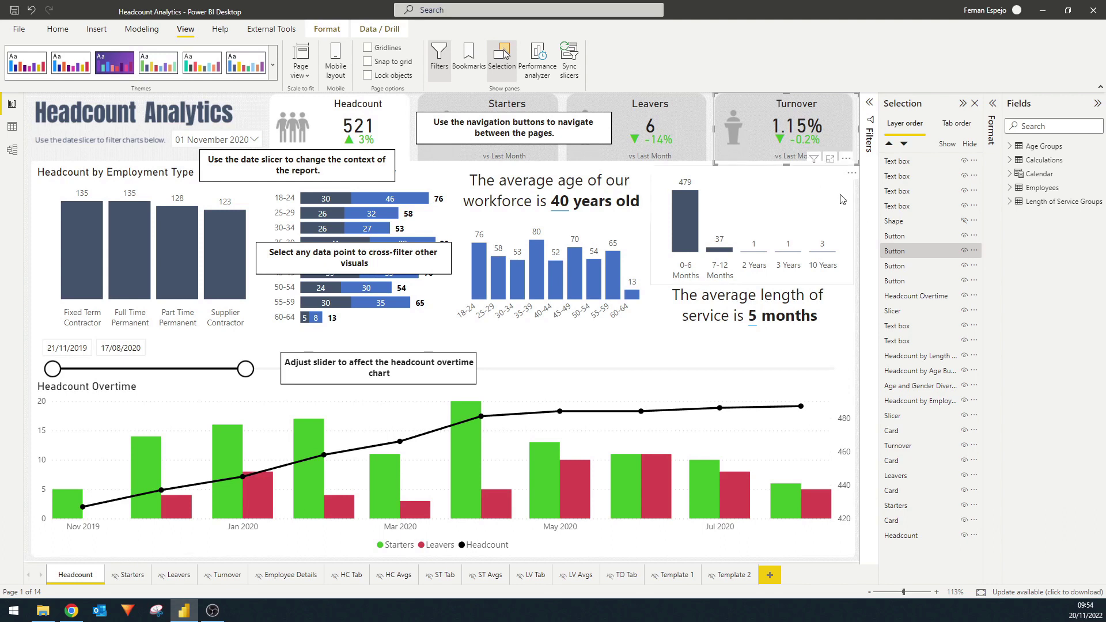
{"action": "left_click", "coordinate": [918, 234]}
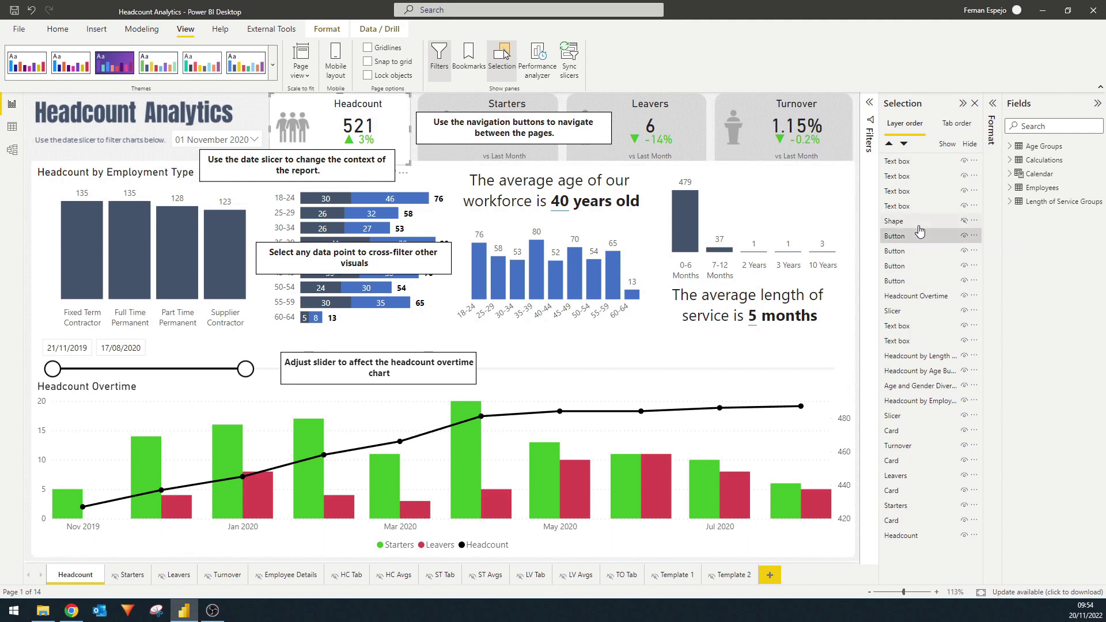
{"action": "left_click", "coordinate": [962, 224]}
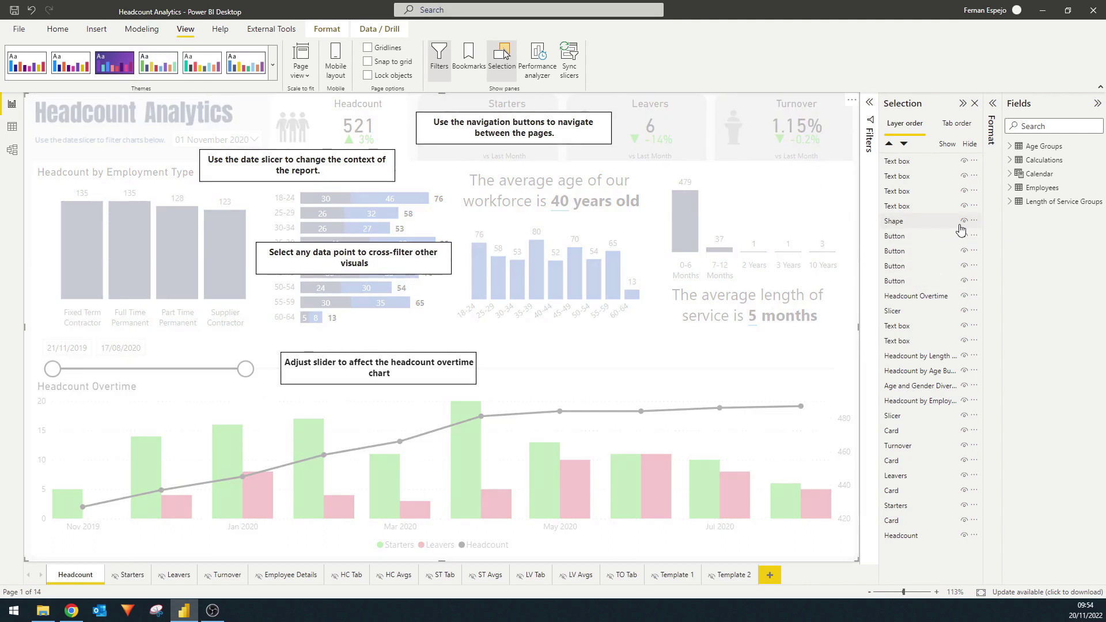
- Group the overlay shape and the four instruction text boxes together
{"action": "left_click", "coordinate": [959, 225]}
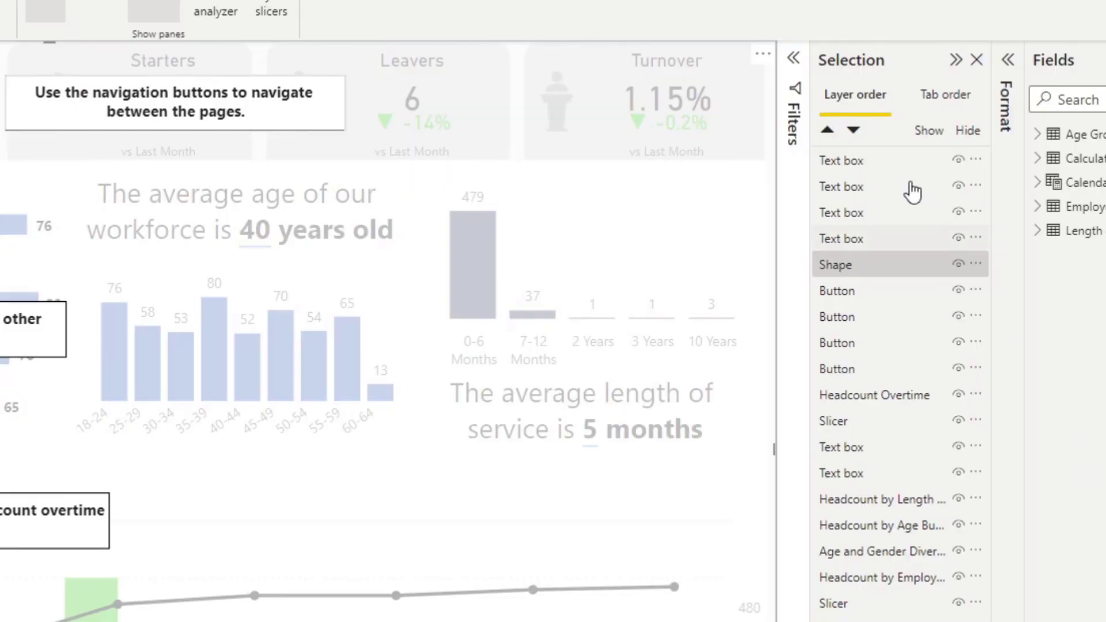
{"action": "left_click", "coordinate": [899, 162], "text": "shift"}
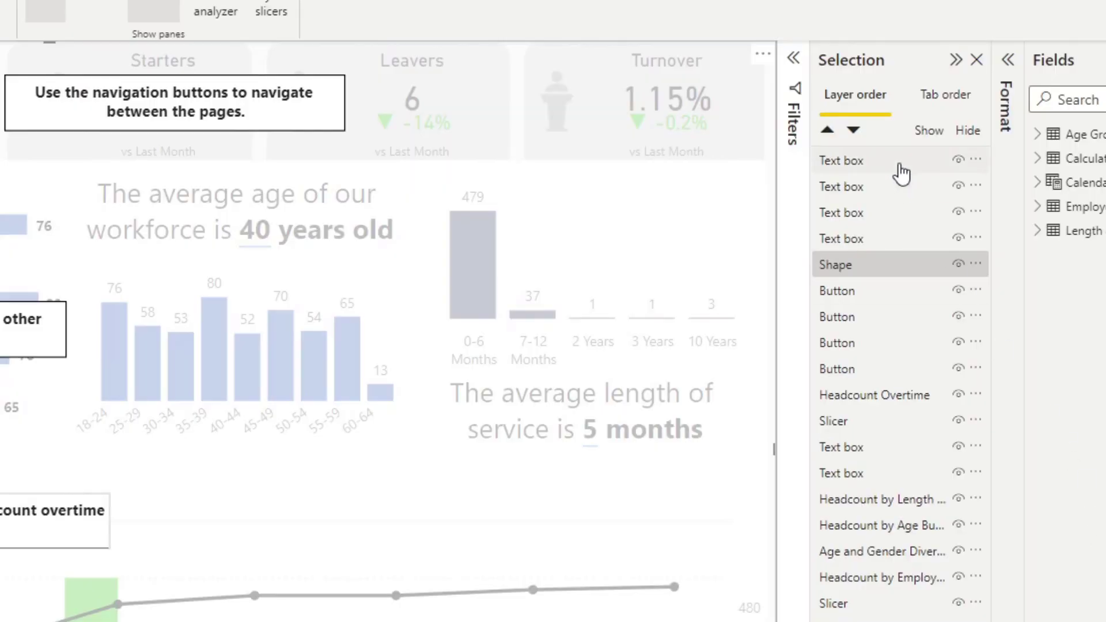
{"action": "left_click", "coordinate": [938, 239], "text": "ctrl"}
{"action": "left_click_drag", "start_coordinate": [939, 239], "coordinate": [856, 234]}
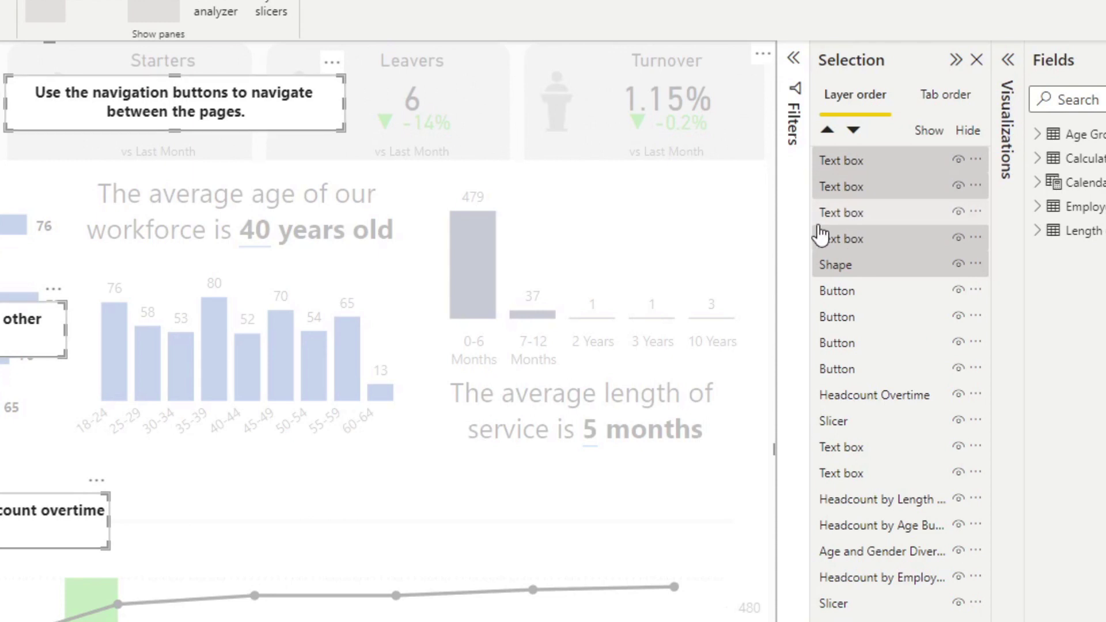
{"action": "right_click", "coordinate": [850, 179]}
{"action": "mouse_move", "coordinate": [912, 191]}
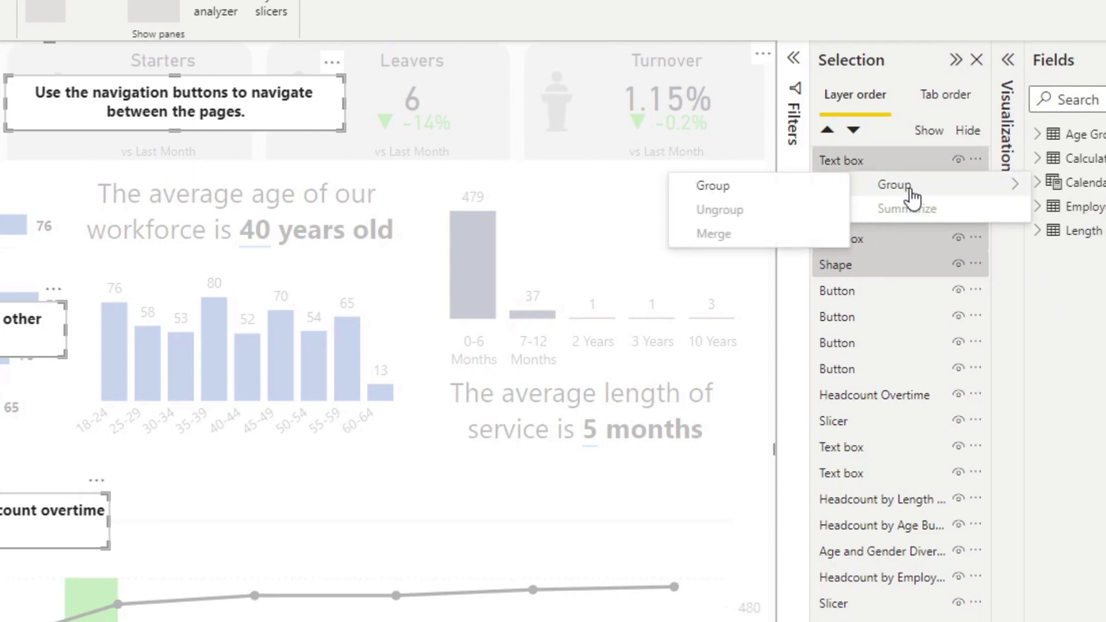
{"action": "left_click", "coordinate": [821, 192]}
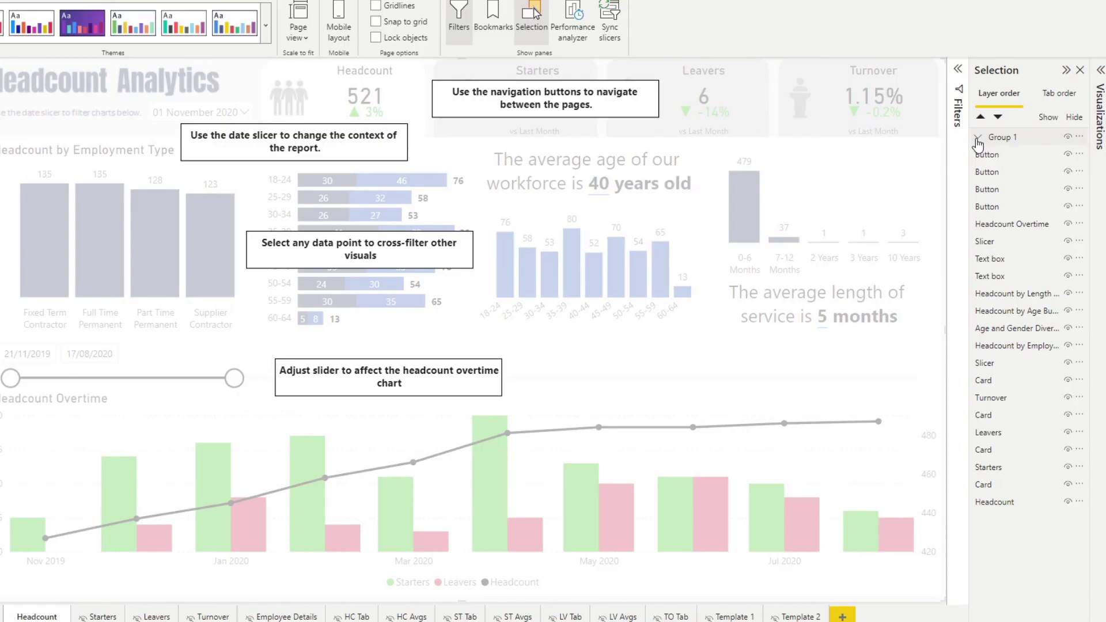
- Check the new group by collapsing and expanding it and by hiding and reshowing it on the page
{"action": "left_click", "coordinate": [821, 160]}
{"action": "left_click", "coordinate": [822, 161]}
{"action": "left_click", "coordinate": [1067, 138]}
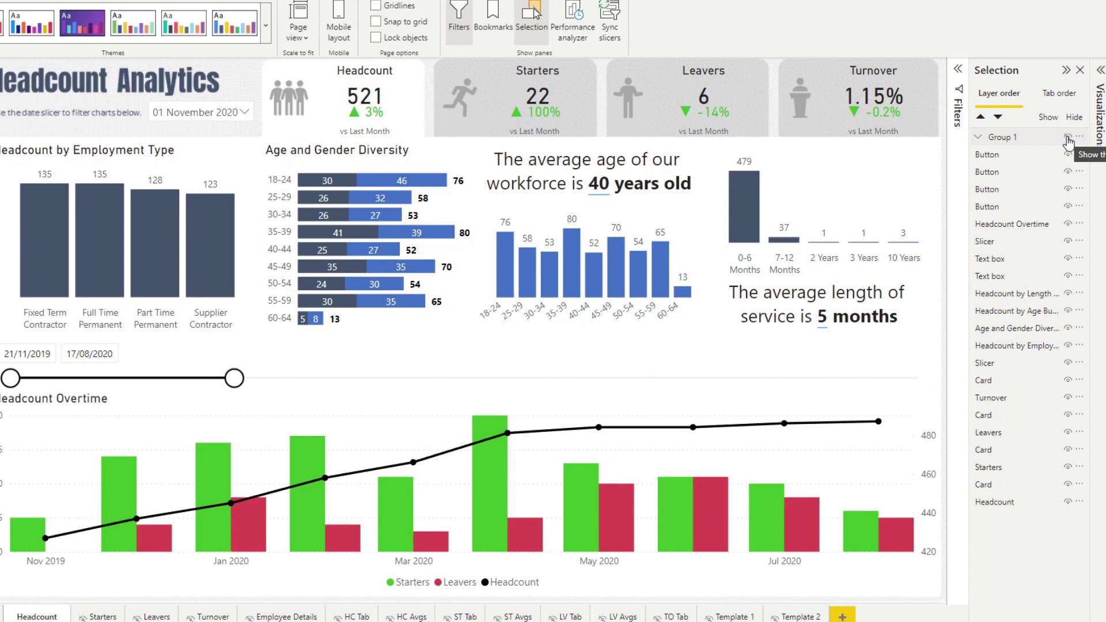
{"action": "left_click", "coordinate": [1068, 138]}
- Rename the group as Tutorial Overlay
{"action": "double_click", "coordinate": [1012, 139]}
{"action": "type", "text": "Tutorial Over"}
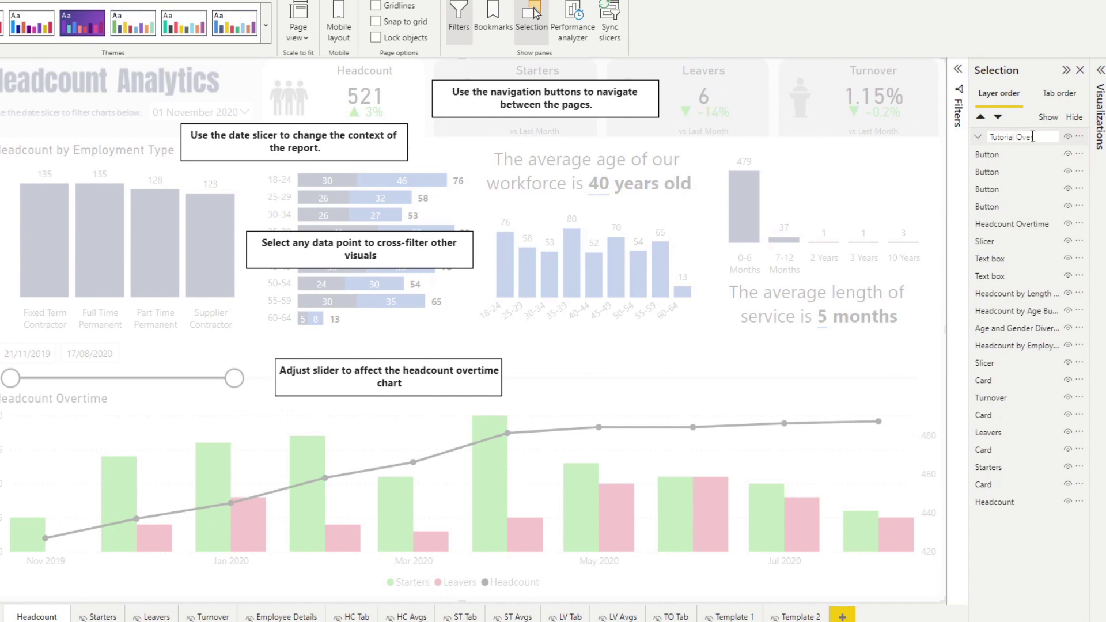
{"action": "type", "text": "lay"}
{"action": "key", "text": "Return"}
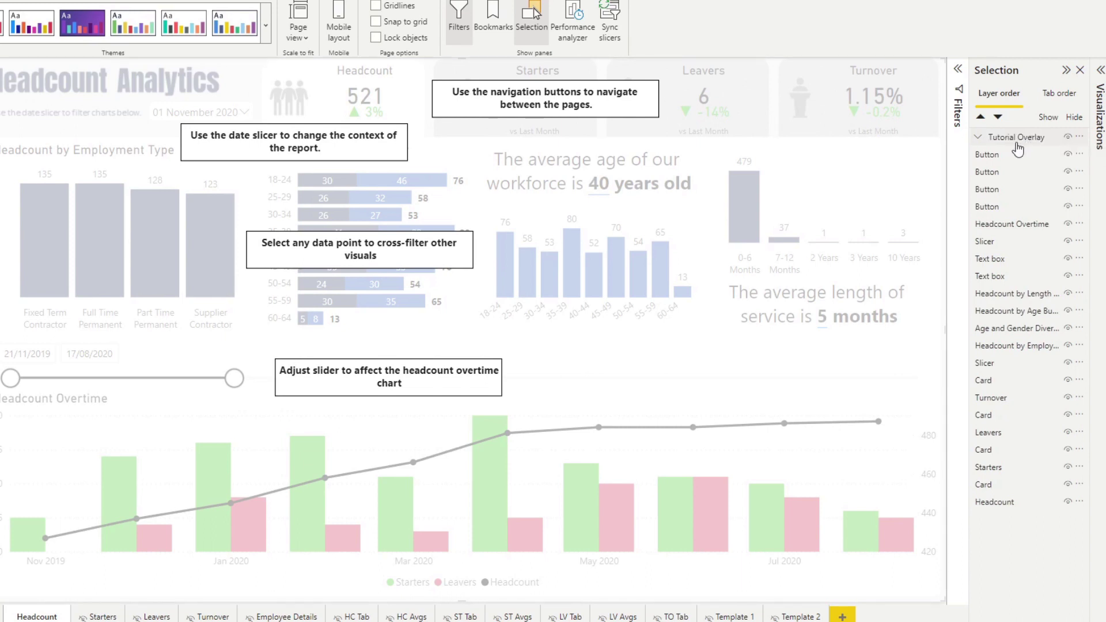
- Hide the Tutorial Overlay group on the Headcount page
{"action": "left_click", "coordinate": [977, 138]}
{"action": "left_click", "coordinate": [978, 138]}
{"action": "left_click", "coordinate": [1066, 137]}
{"action": "left_click", "coordinate": [1067, 137]}
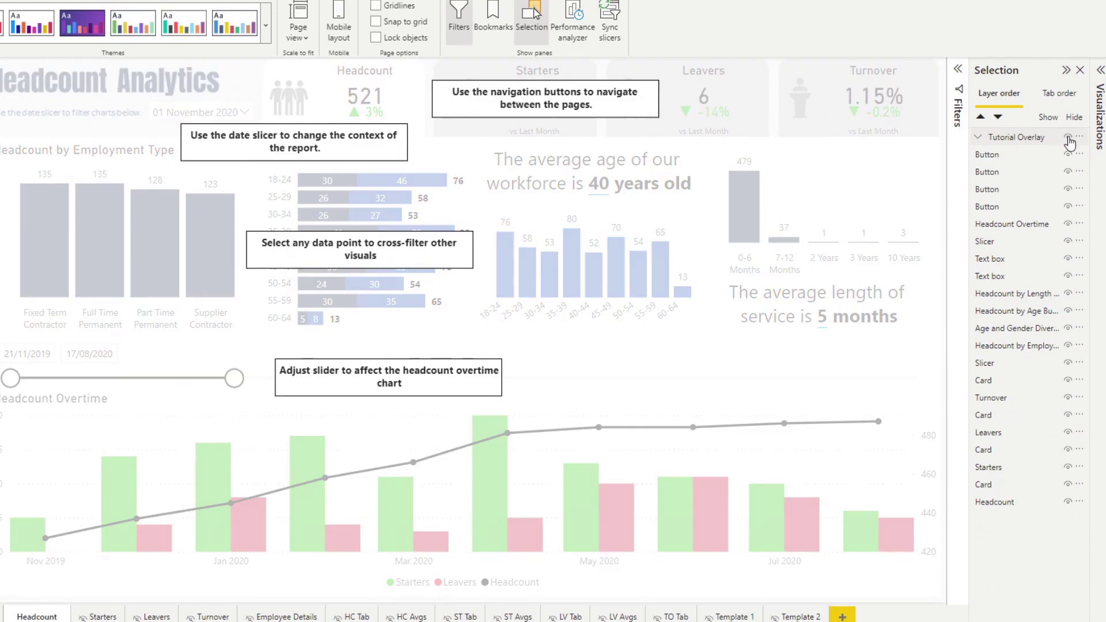
{"action": "left_click", "coordinate": [1067, 137]}
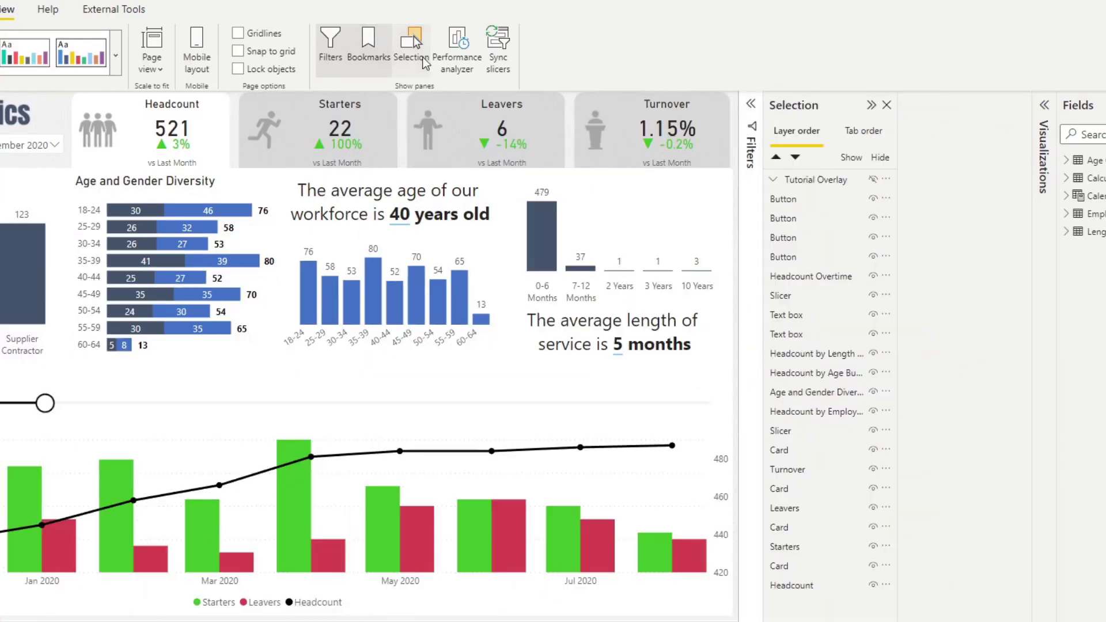
- Add a bookmark of the page with the overlay hidden and name it Tutorial Off
{"action": "left_click", "coordinate": [478, 62]}
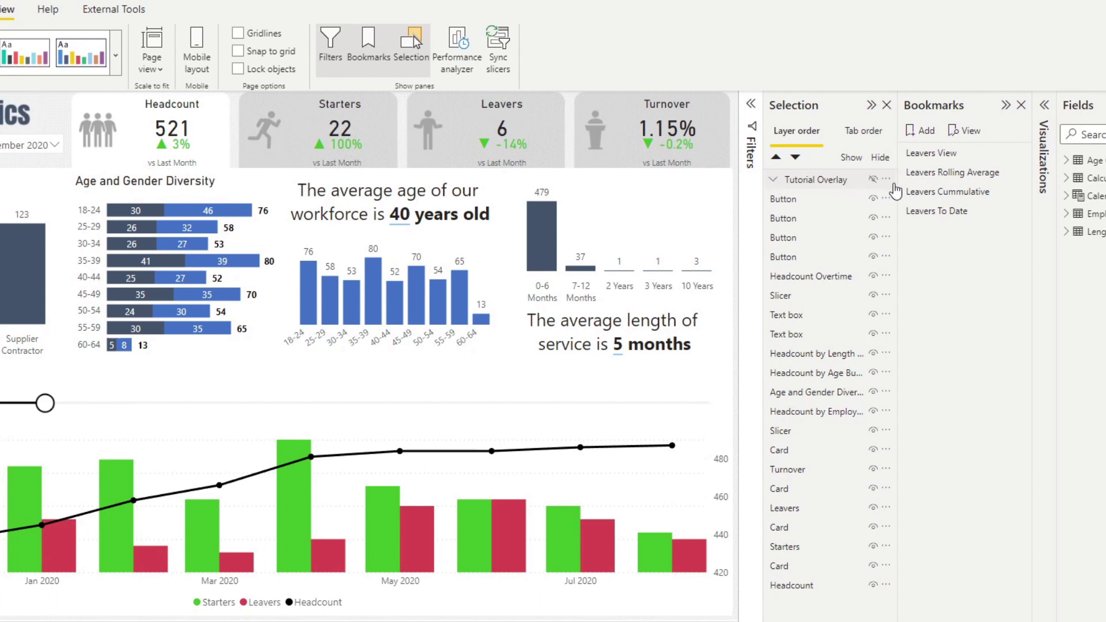
{"action": "left_click", "coordinate": [872, 180]}
{"action": "left_click", "coordinate": [873, 181]}
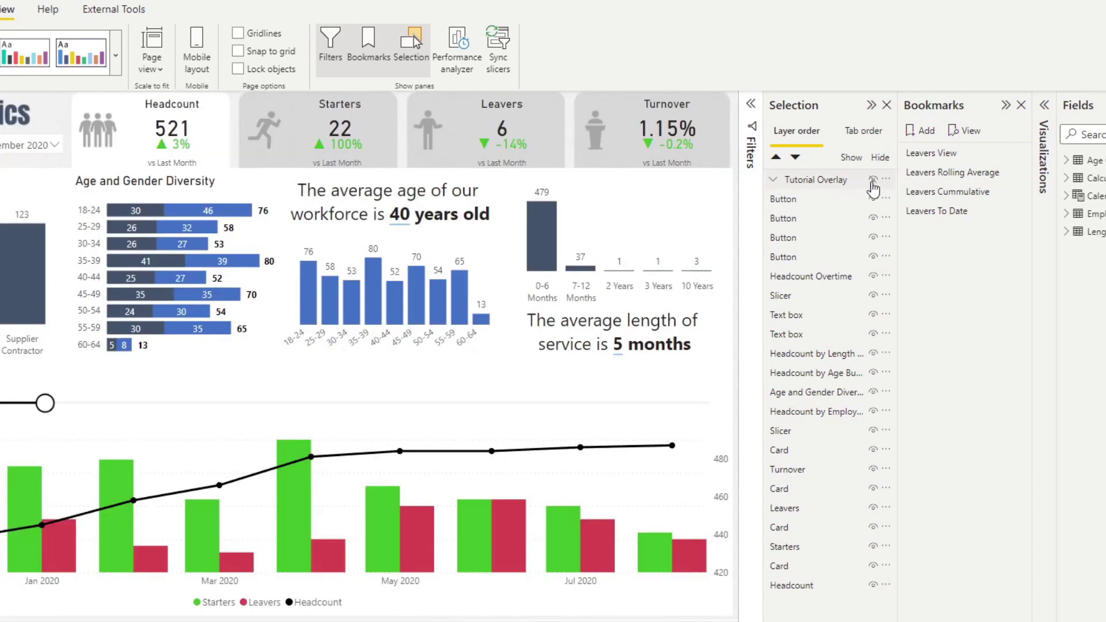
{"action": "left_click", "coordinate": [924, 131]}
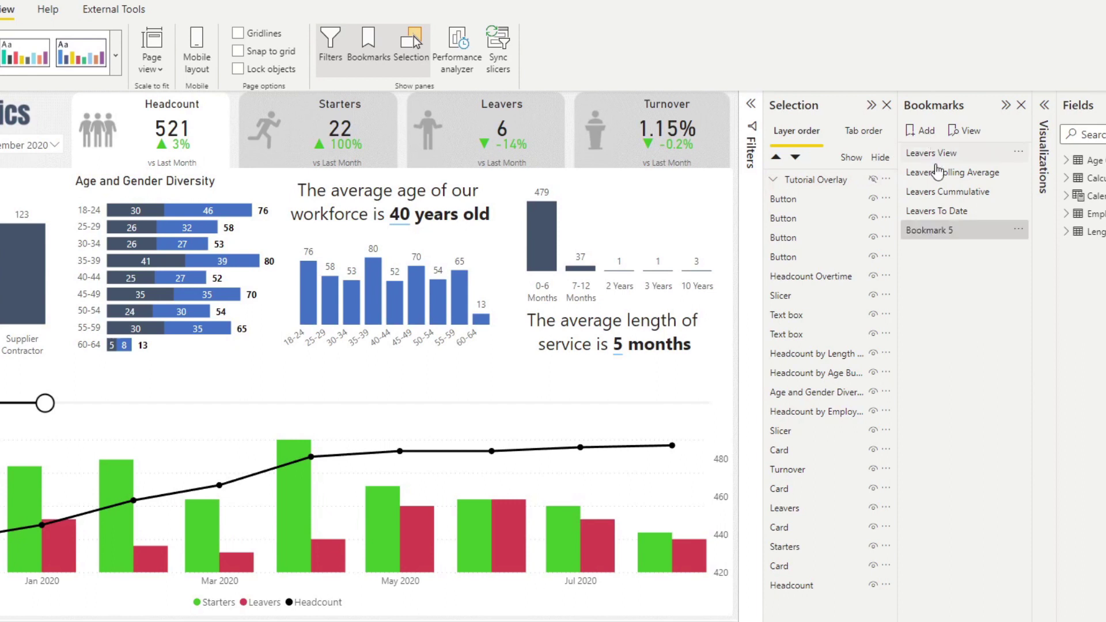
{"action": "double_click", "coordinate": [956, 233]}
{"action": "type", "text": "Tutor"}
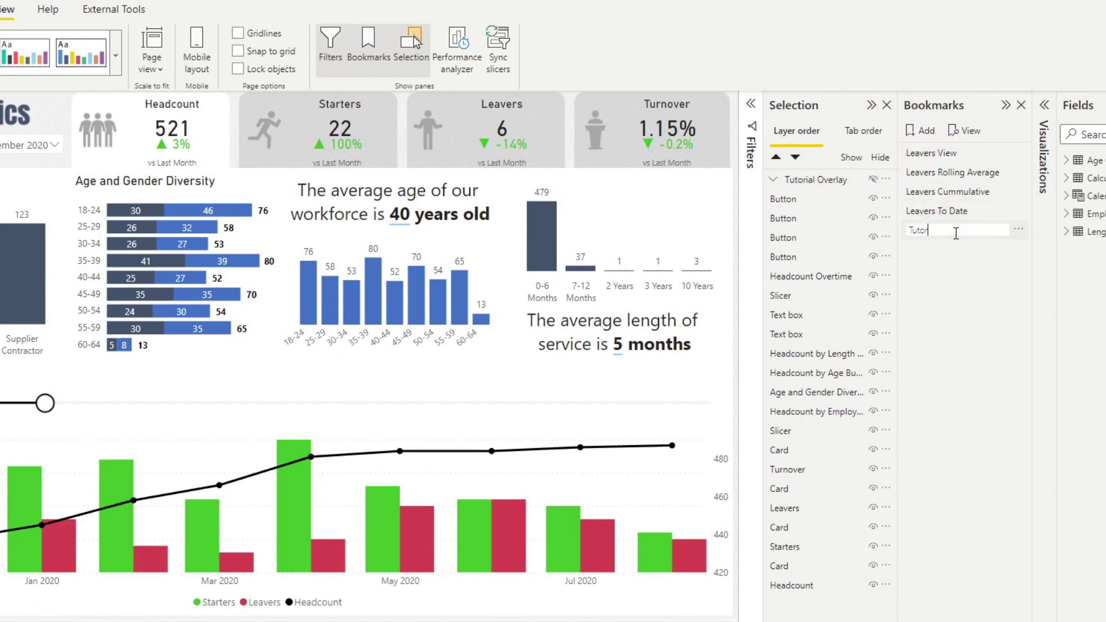
{"action": "type", "text": "ial Off"}
{"action": "key", "text": "Return"}
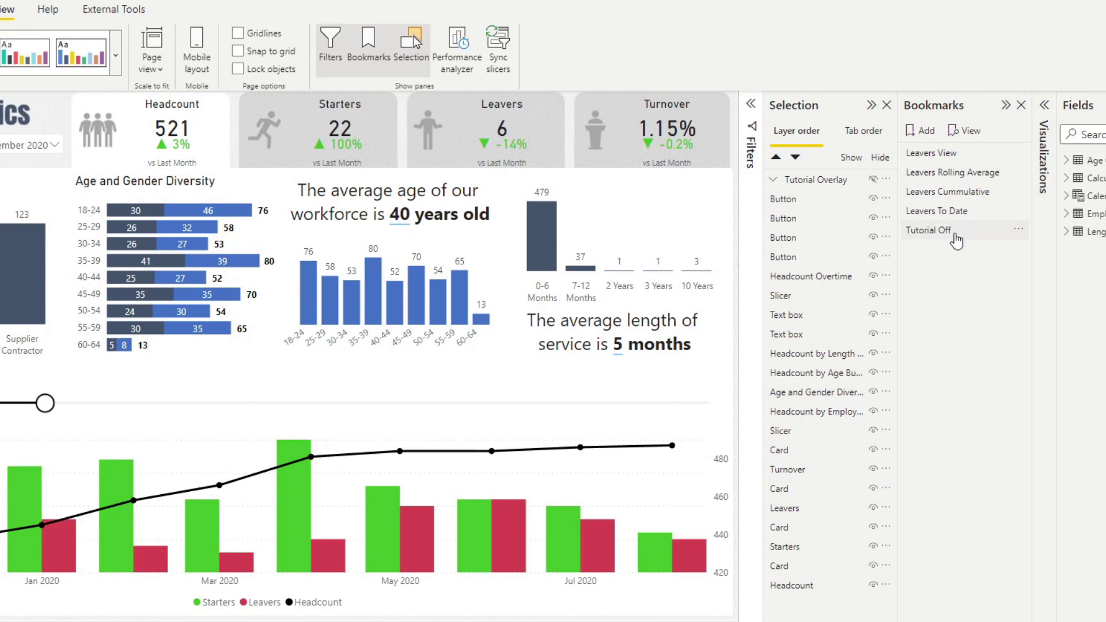
- Show the Tutorial Overlay group and add a bookmark of that state named Tutorial On
{"action": "left_click", "coordinate": [873, 181]}
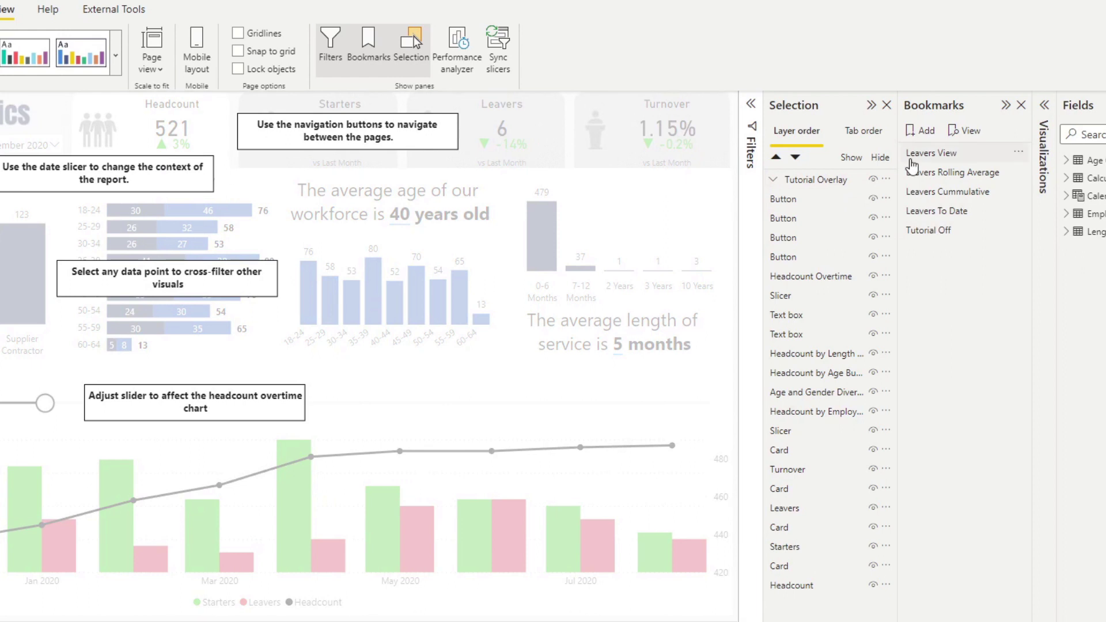
{"action": "left_click", "coordinate": [924, 131]}
{"action": "double_click", "coordinate": [957, 253]}
{"action": "type", "text": "Tutorial On"}
{"action": "key", "text": "Return"}
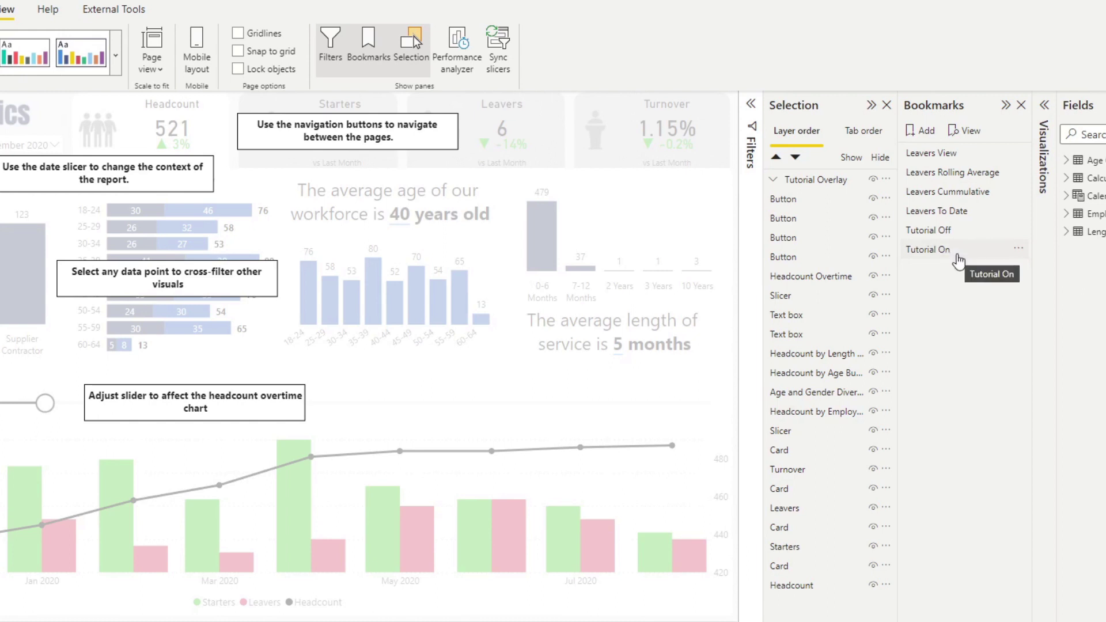
- Test the Tutorial Off and Tutorial On bookmarks, end on Tutorial Off, and close the bookmark and selection lists
{"action": "left_click", "coordinate": [958, 235]}
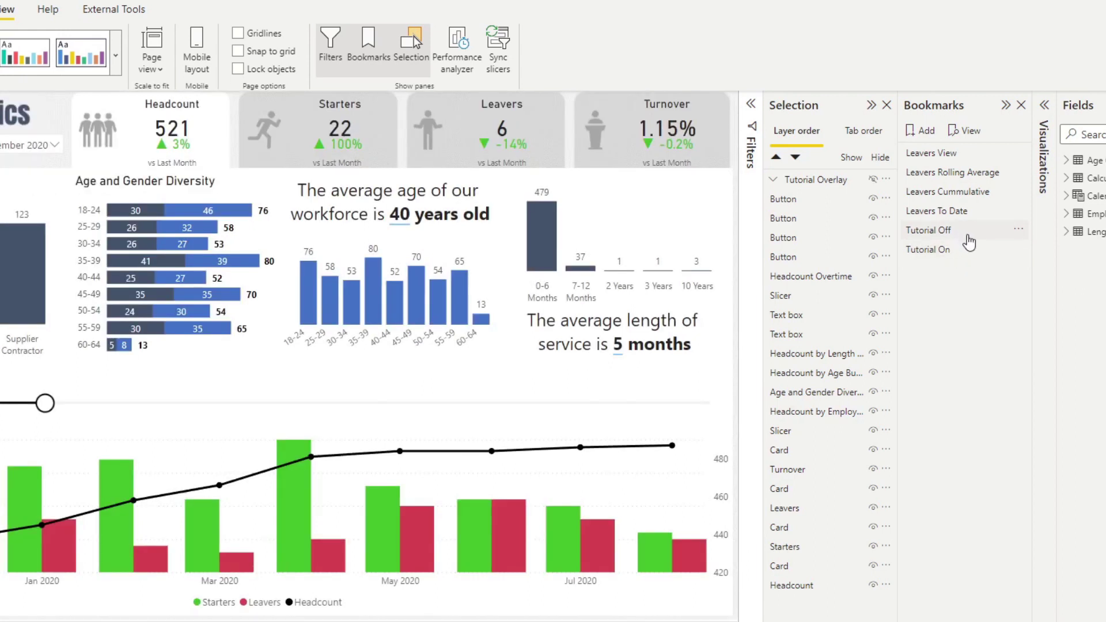
{"action": "left_click", "coordinate": [954, 251]}
{"action": "left_click", "coordinate": [968, 230]}
{"action": "left_click", "coordinate": [968, 230]}
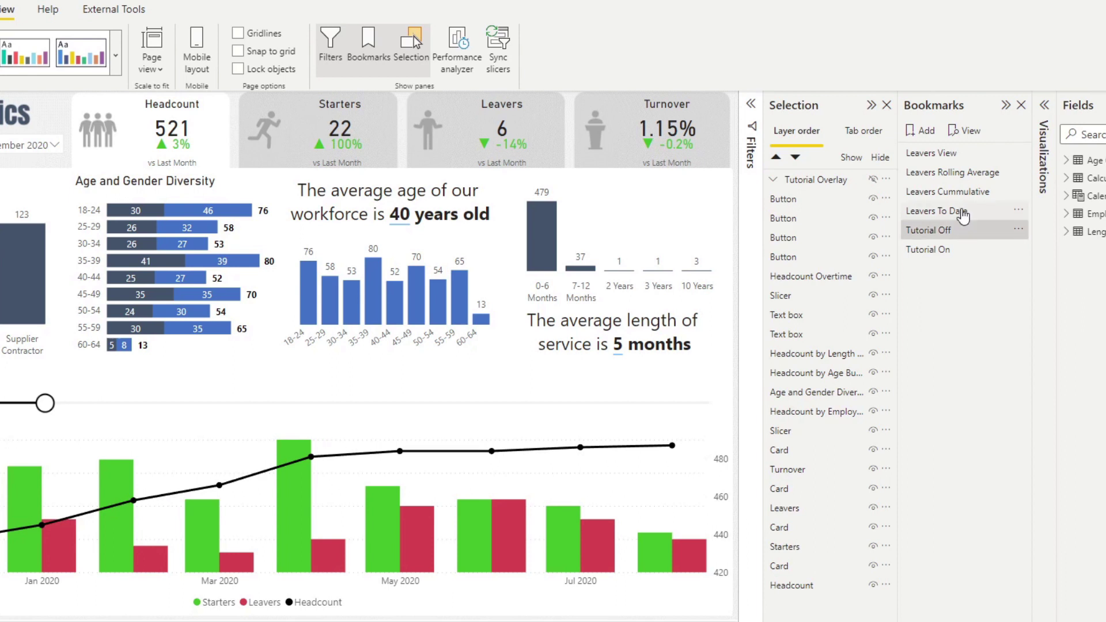
{"action": "left_click", "coordinate": [1020, 105]}
{"action": "left_click", "coordinate": [1020, 105]}
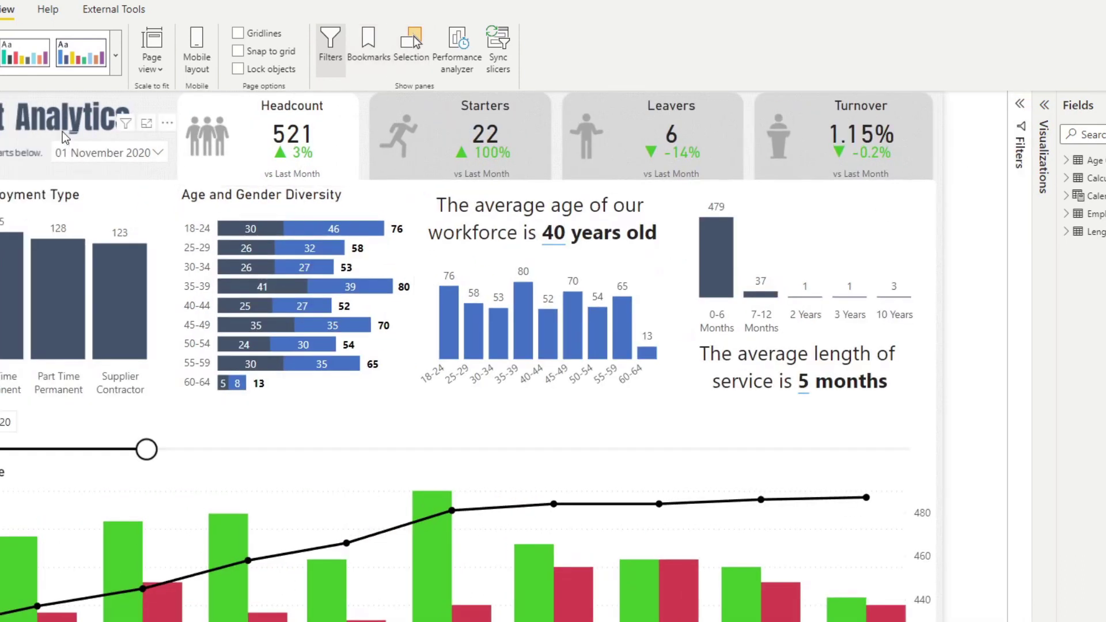
- Insert an Information button on the Headcount page
{"action": "scroll", "coordinate": [416, 43], "scroll_direction": "up", "scroll_amount": 2}
{"action": "left_click", "coordinate": [281, 49]}
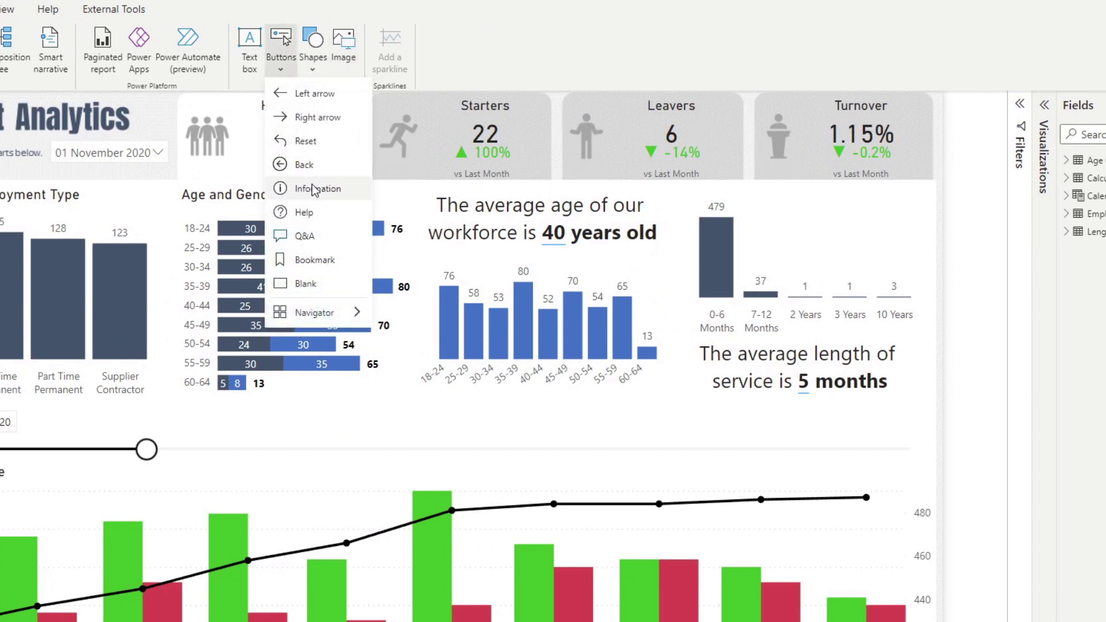
{"action": "left_click", "coordinate": [314, 189]}
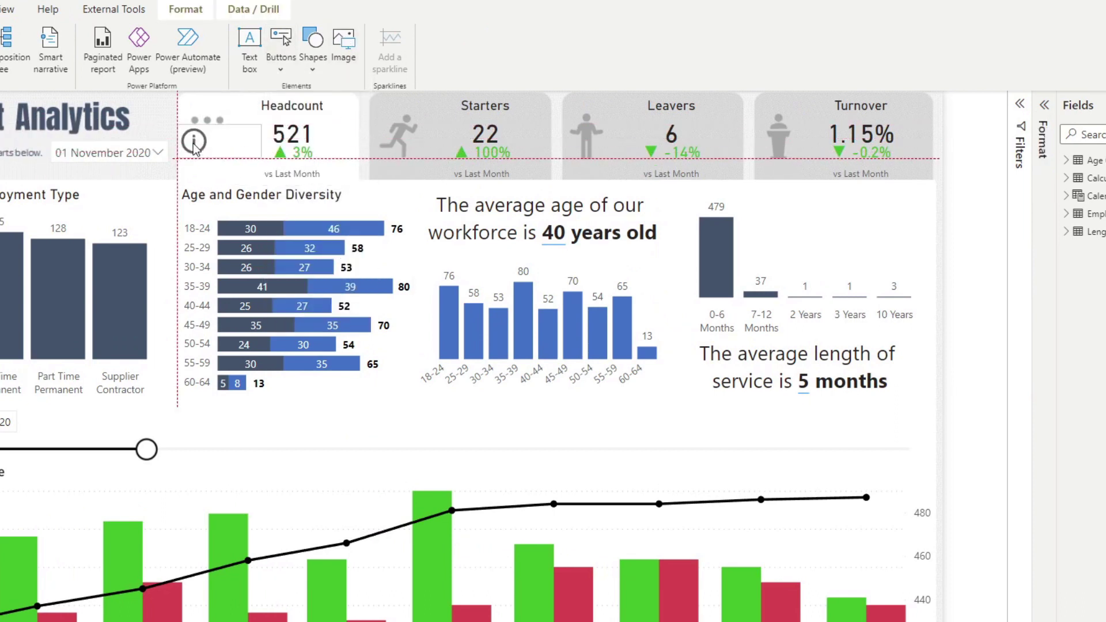
- Turn off the information button's background and place it beside the Headcount Analytics title
{"action": "left_click", "coordinate": [1043, 105]}
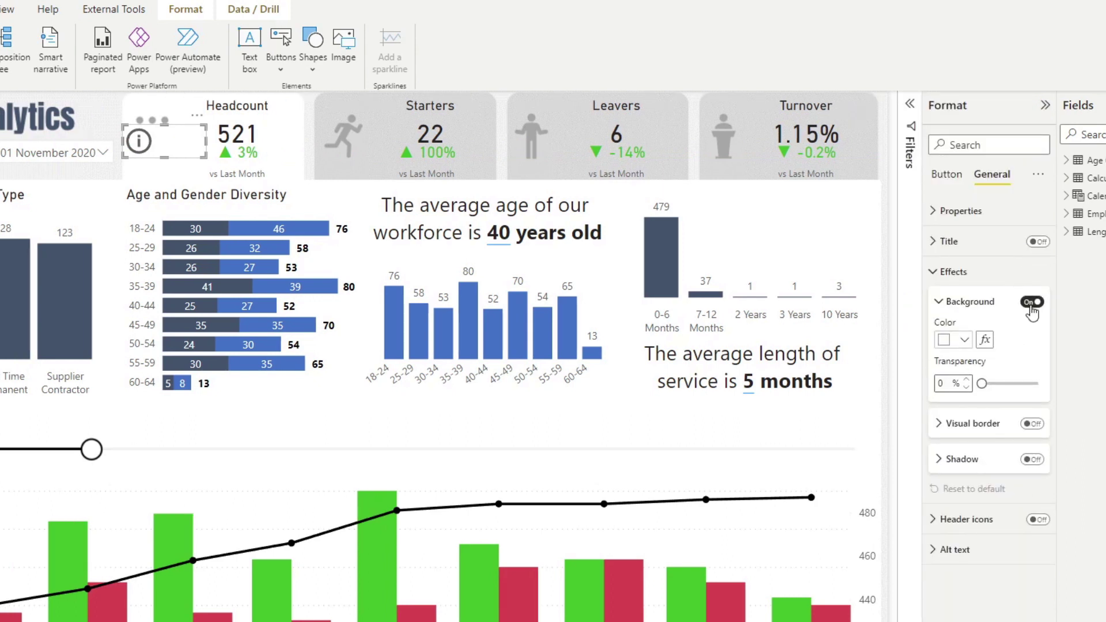
{"action": "left_click", "coordinate": [1032, 301]}
{"action": "left_click_drag", "start_coordinate": [145, 150], "coordinate": [122, 115]}
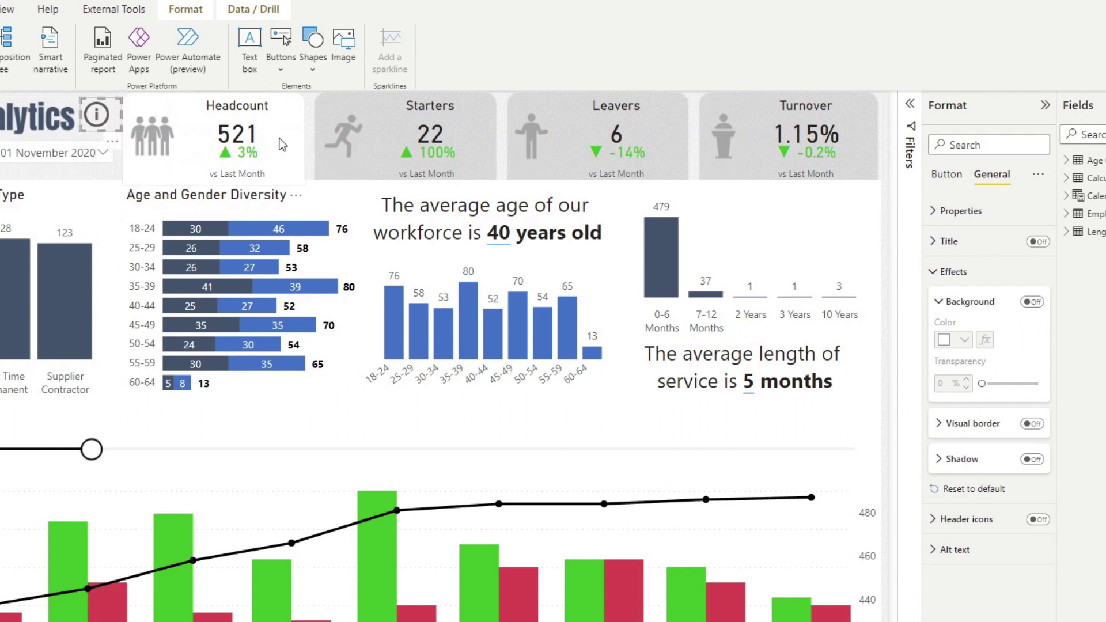
- Turn on the information button's action with type Bookmark and the Tutorial On bookmark
{"action": "left_click", "coordinate": [957, 274]}
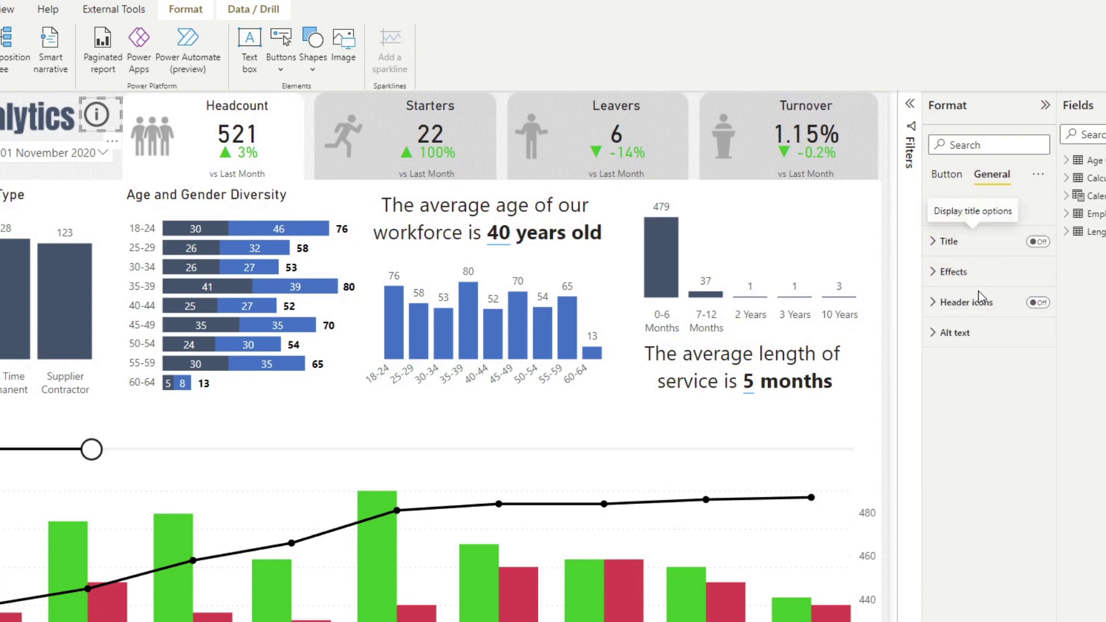
{"action": "left_click", "coordinate": [945, 175]}
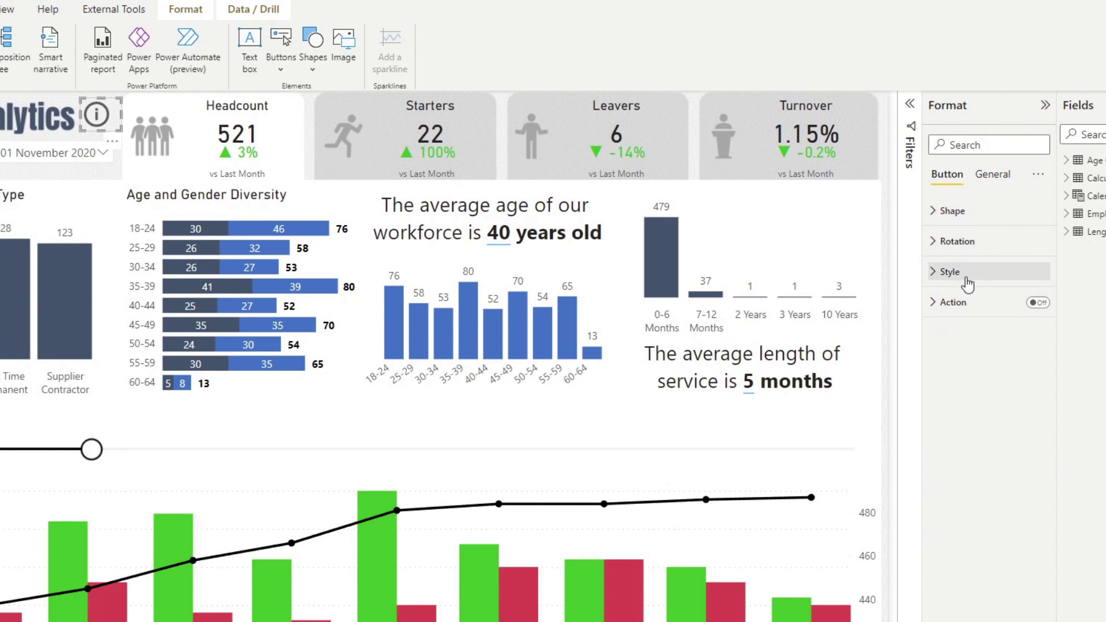
{"action": "left_click", "coordinate": [959, 301]}
{"action": "left_click", "coordinate": [1036, 302]}
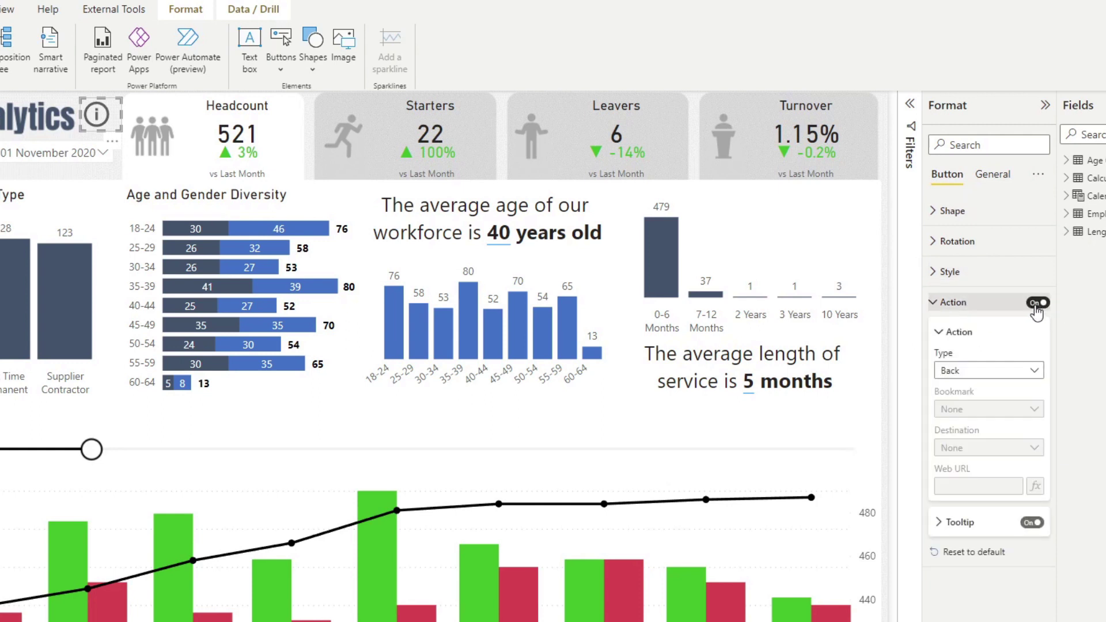
{"action": "left_click", "coordinate": [985, 380]}
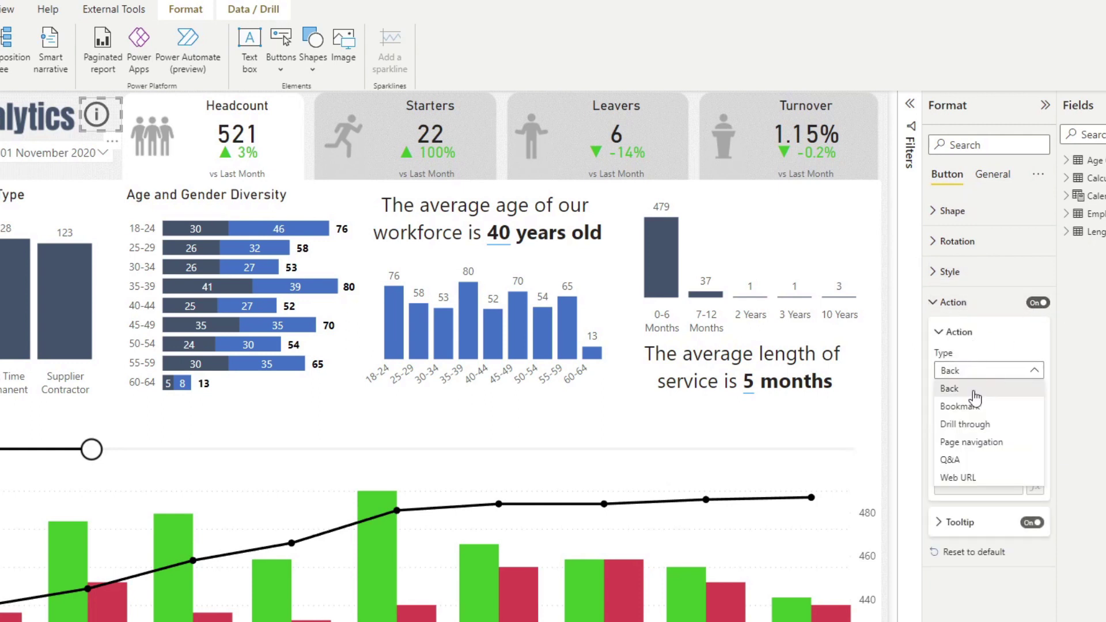
{"action": "left_click", "coordinate": [981, 407]}
{"action": "left_click", "coordinate": [983, 412]}
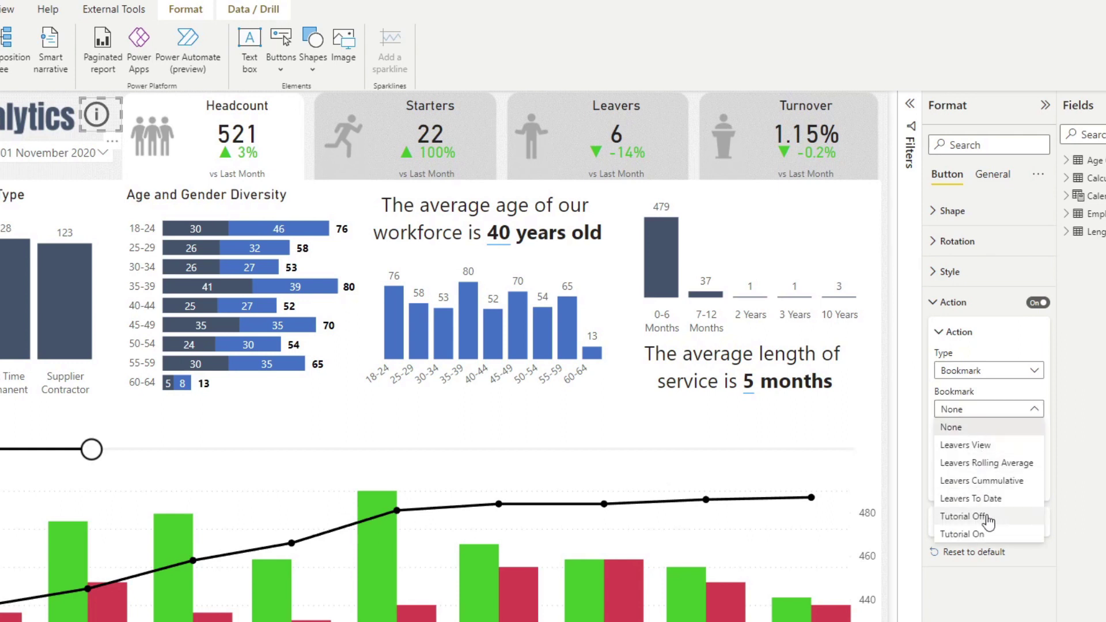
{"action": "left_click", "coordinate": [990, 534]}
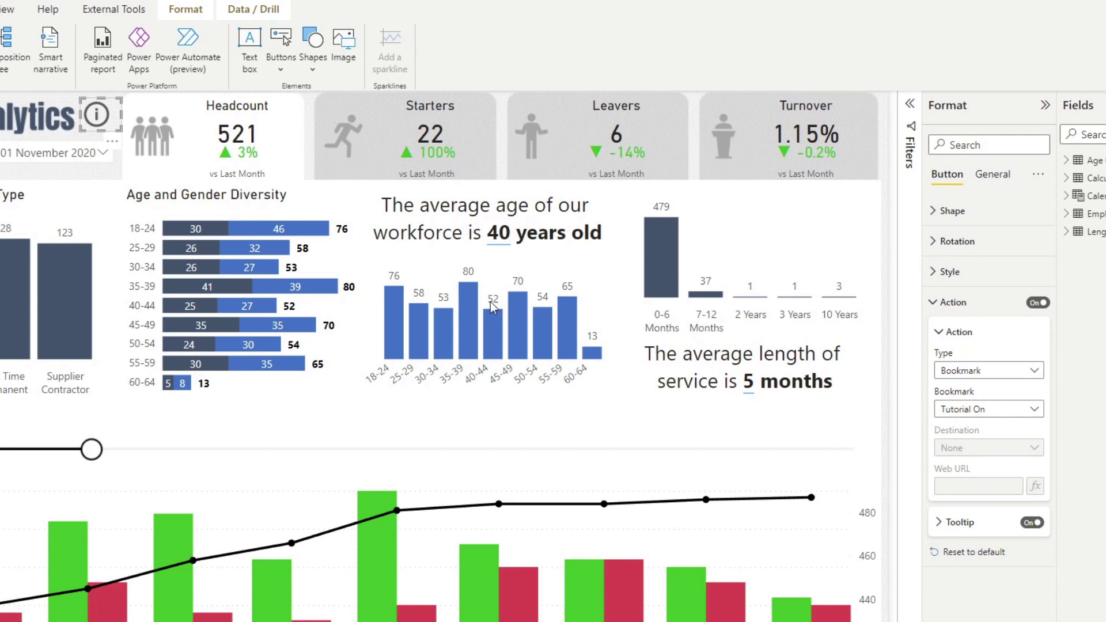
- Deselect the information button and trigger it to test its bookmark action
{"action": "left_click", "coordinate": [36, 95]}
{"action": "left_click", "coordinate": [96, 114], "text": "ctrl"}
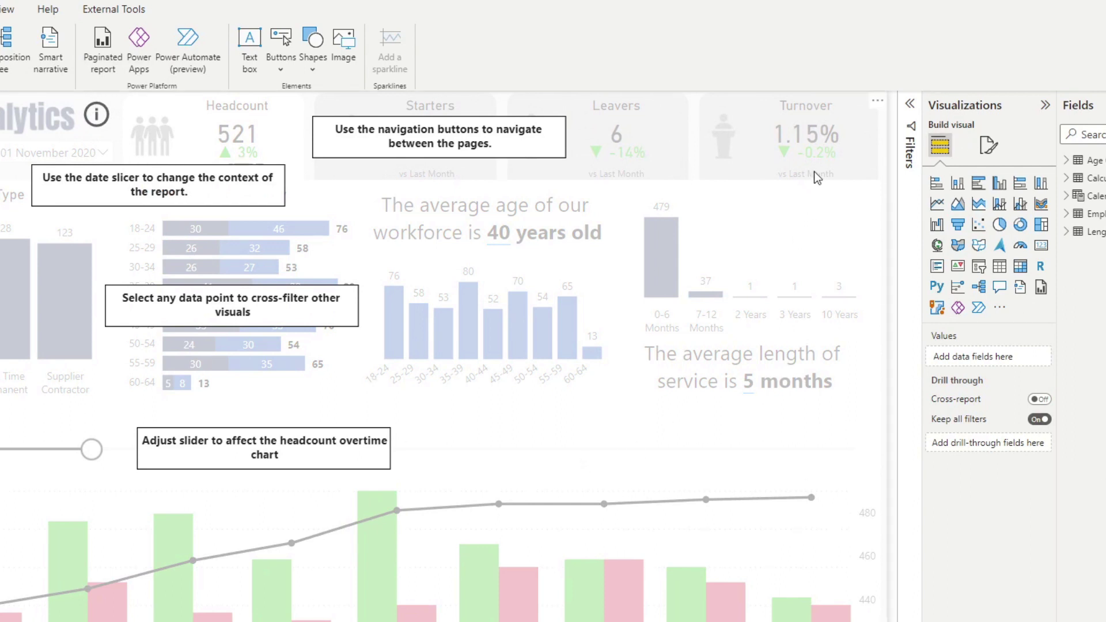
- Turn on the action of the tutorial overlay's background shape, with type Bookmark and the Tutorial Off bookmark
{"action": "left_click", "coordinate": [738, 160]}
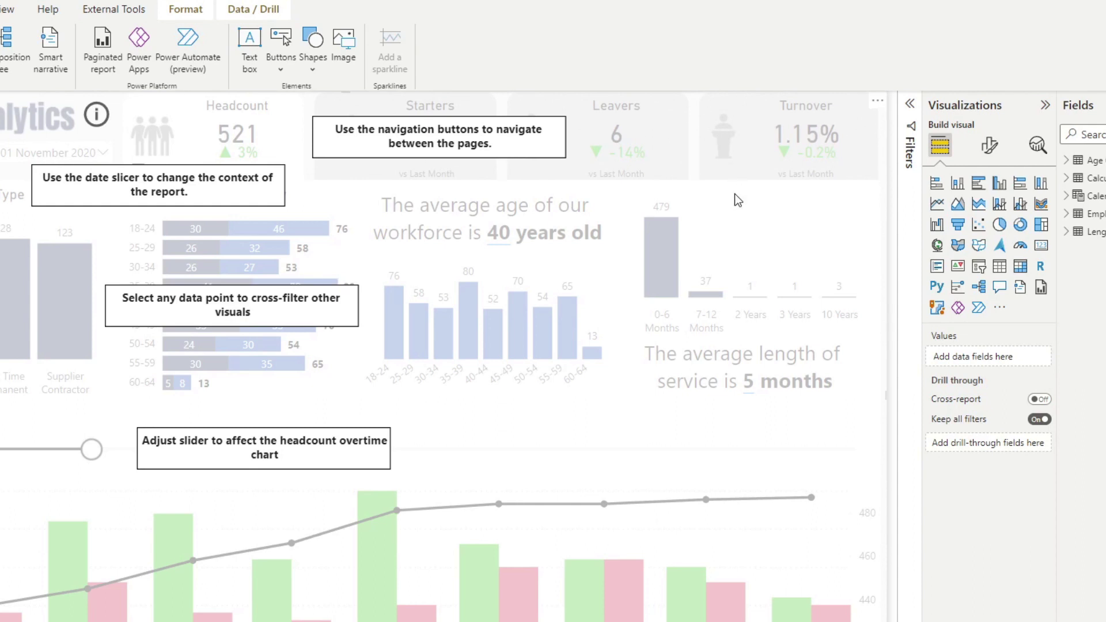
{"action": "left_click", "coordinate": [793, 128]}
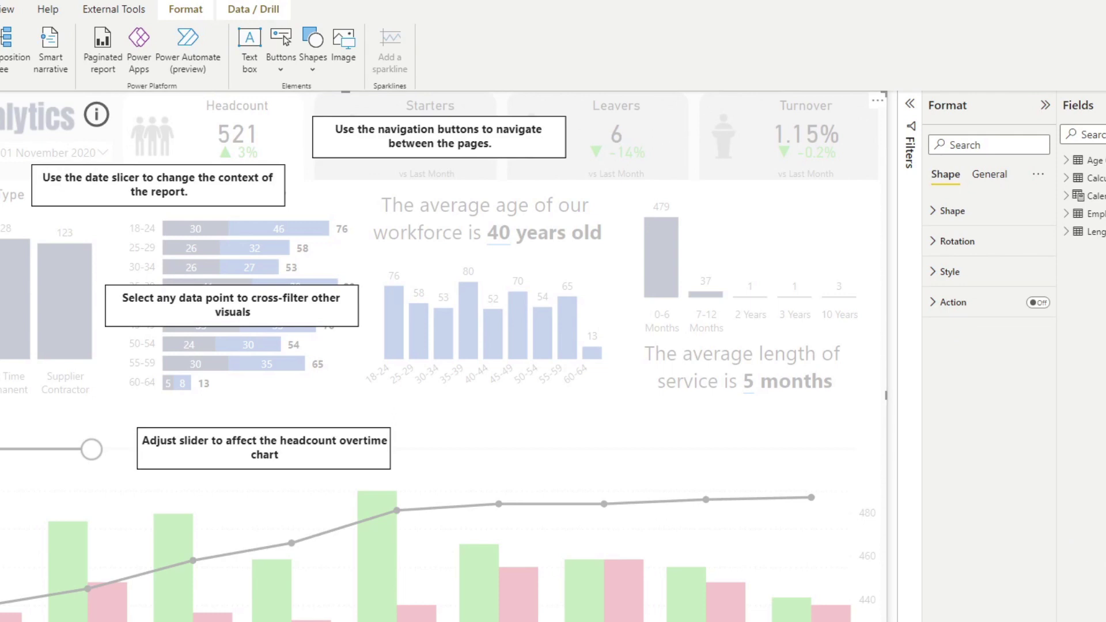
{"action": "left_click", "coordinate": [1039, 304]}
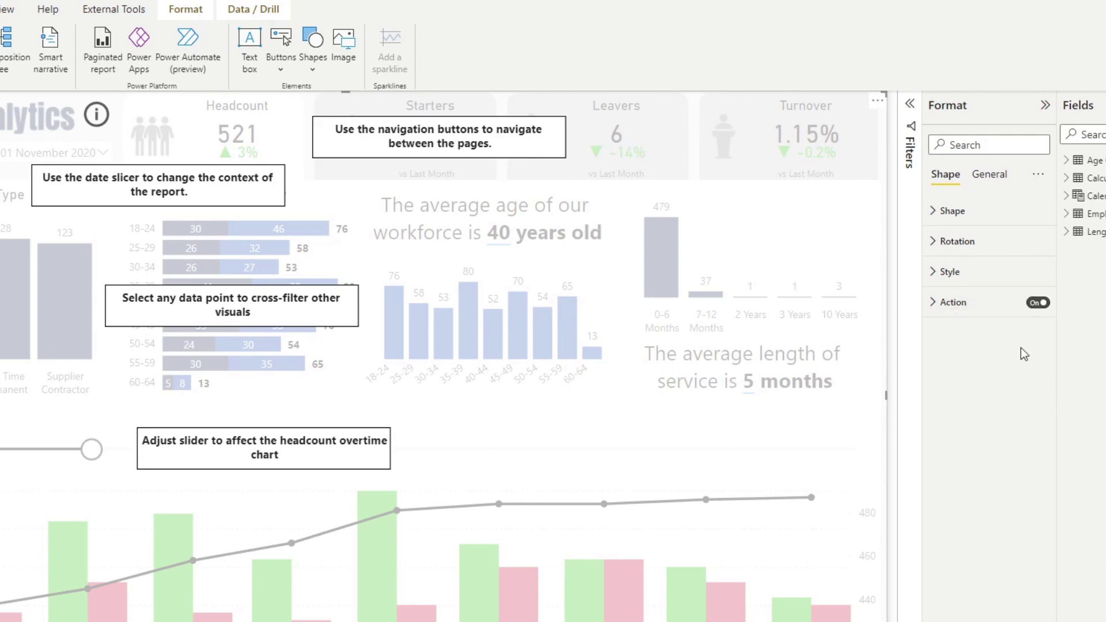
{"action": "left_click", "coordinate": [1001, 304]}
{"action": "left_click", "coordinate": [983, 370]}
{"action": "left_click", "coordinate": [968, 405]}
{"action": "left_click", "coordinate": [968, 409]}
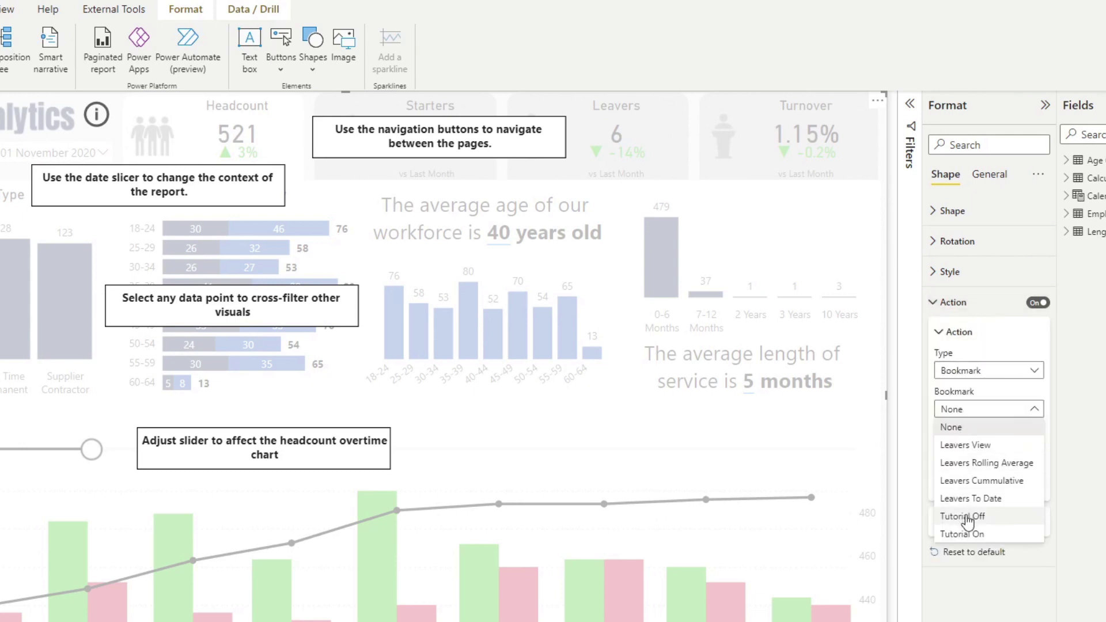
{"action": "left_click", "coordinate": [967, 513]}
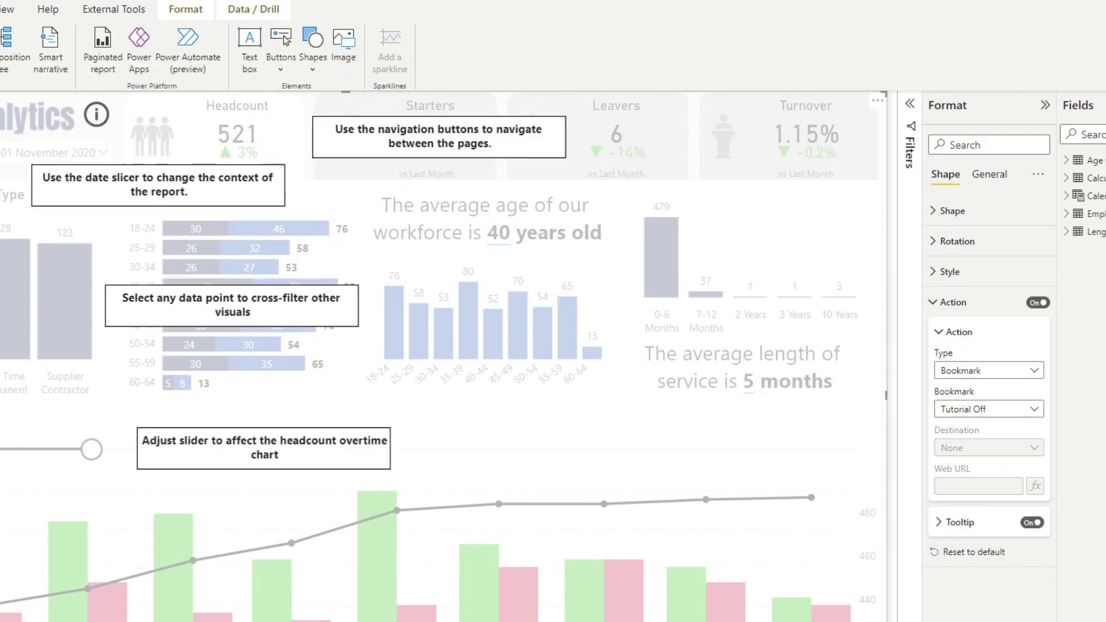
- Show the Selection pane, move the information button below the Tutorial Overlay group in the layer order, and close the pane
{"action": "scroll", "coordinate": [35, 9], "scroll_direction": "down", "scroll_amount": 1}
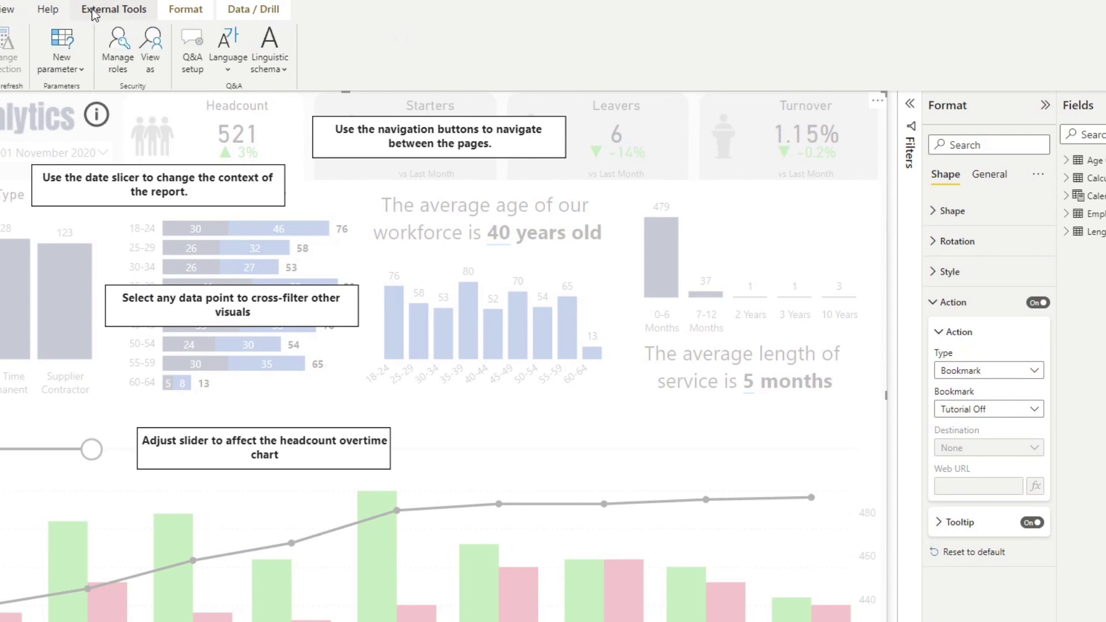
{"action": "left_click", "coordinate": [123, 11]}
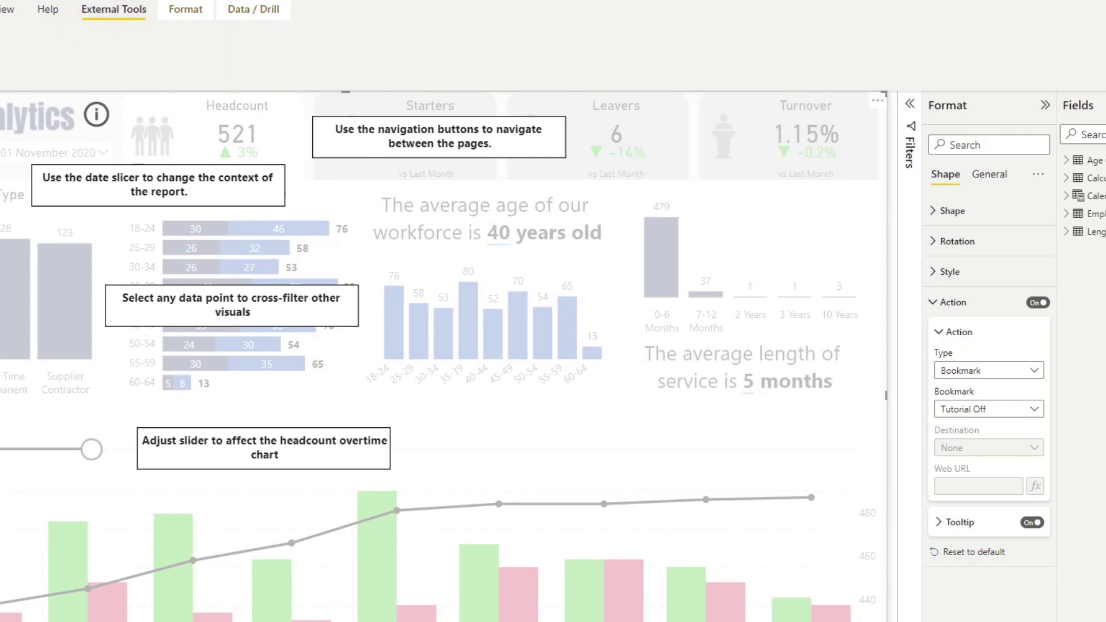
{"action": "left_click", "coordinate": [7, 8]}
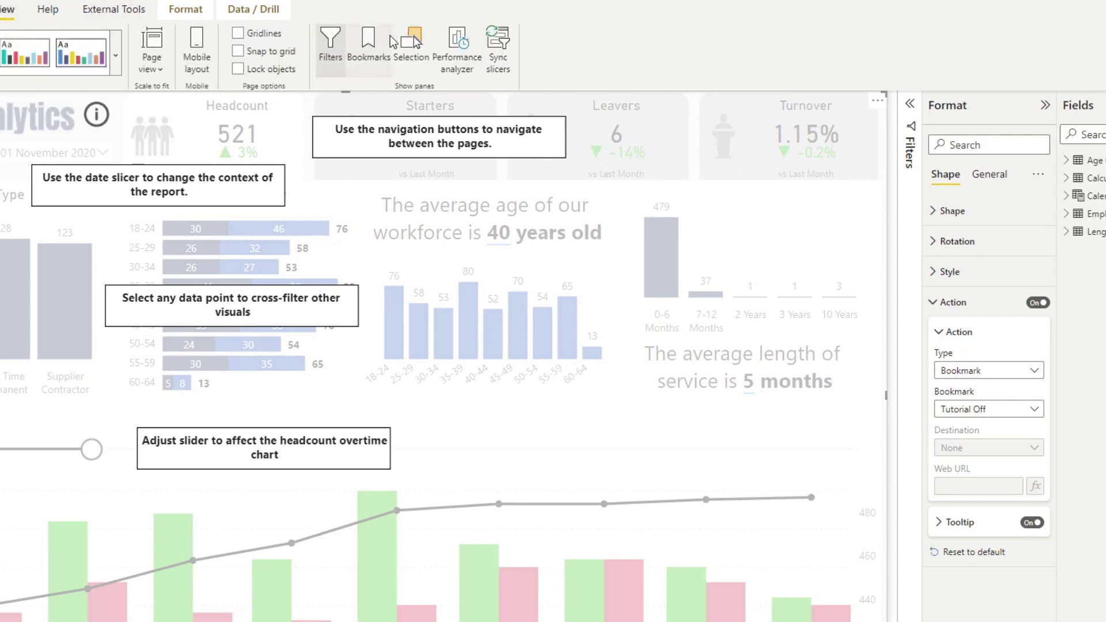
{"action": "left_click", "coordinate": [397, 43]}
{"action": "left_click_drag", "start_coordinate": [838, 183], "coordinate": [834, 203]}
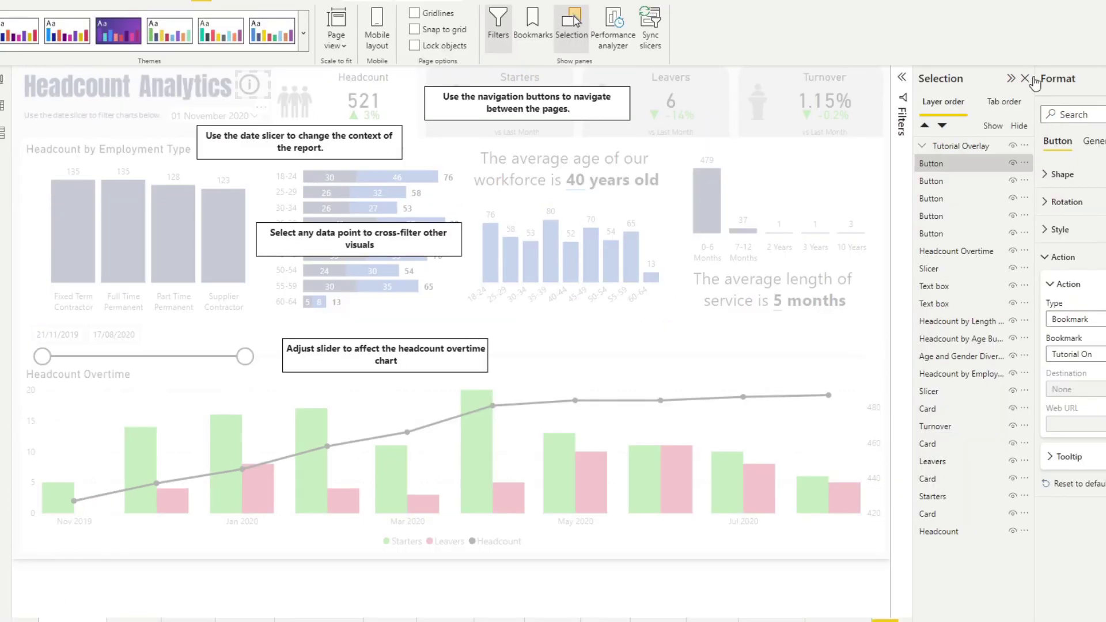
{"action": "left_click", "coordinate": [910, 105]}
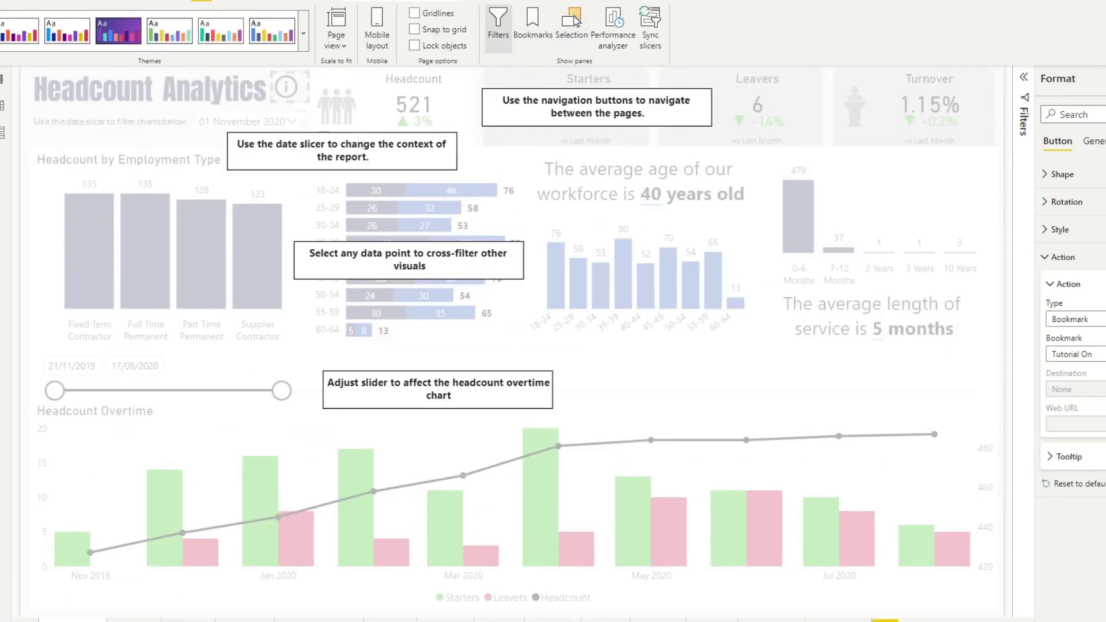
- Test the bookmark actions by triggering the overlay shape, the information button, and the overlay shape again
{"action": "left_click", "coordinate": [892, 183], "text": "ctrl"}
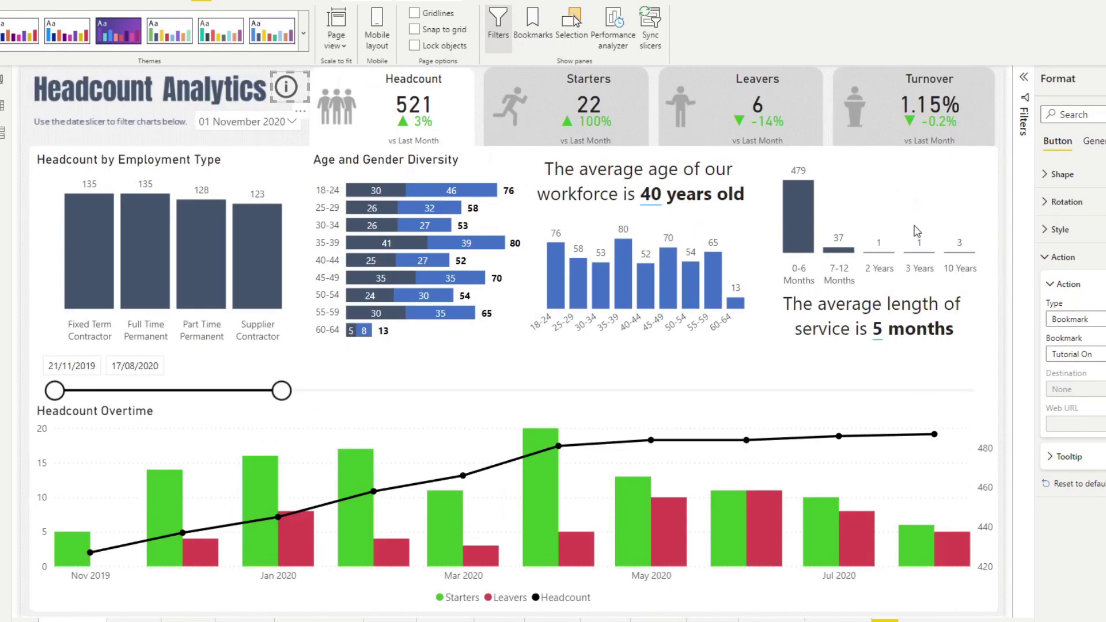
{"action": "left_click", "coordinate": [998, 176]}
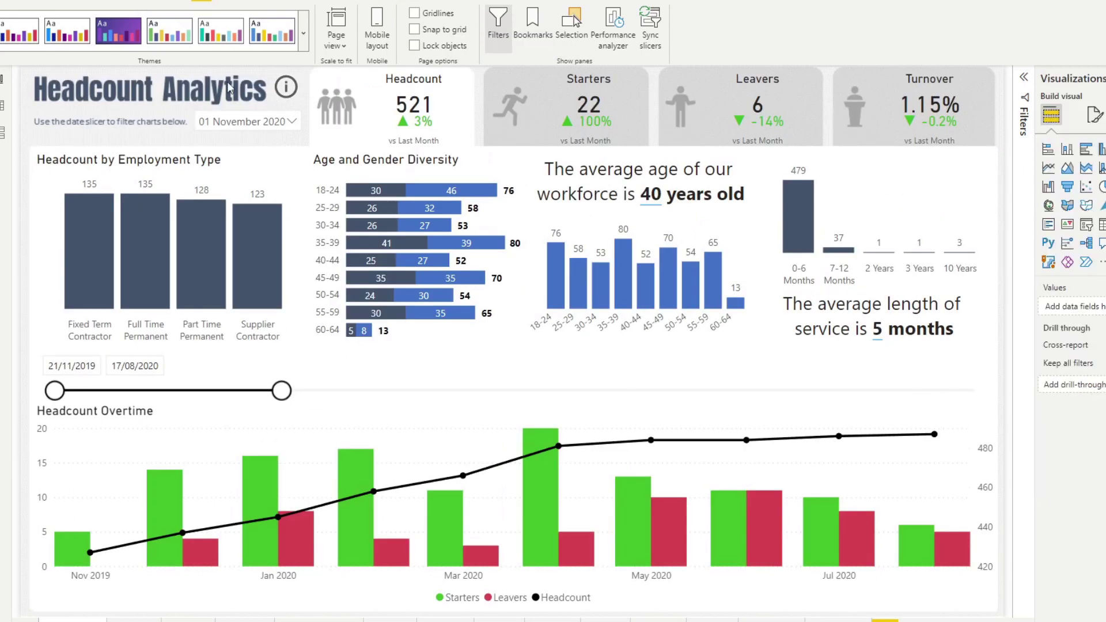
{"action": "left_click", "coordinate": [283, 88], "text": "ctrl"}
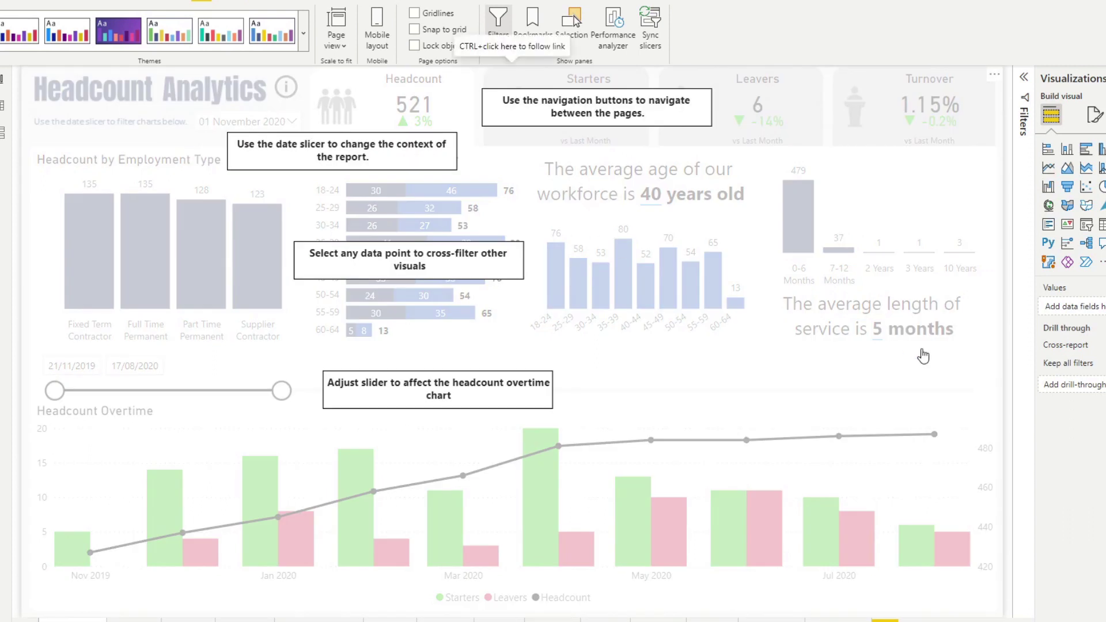
{"action": "left_click", "coordinate": [818, 226], "text": "ctrl"}
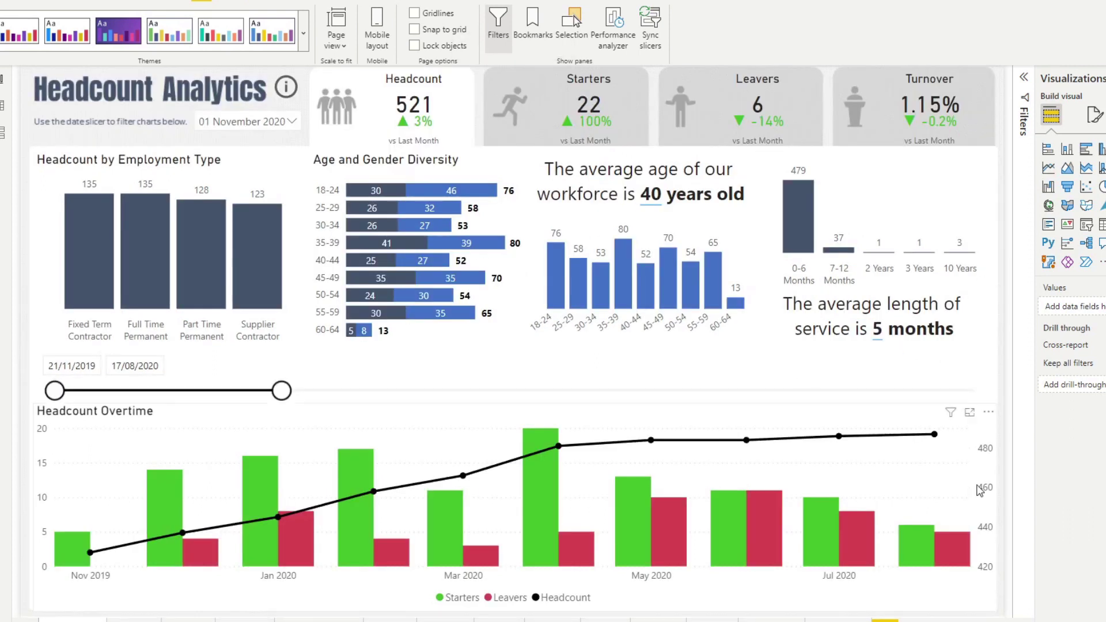